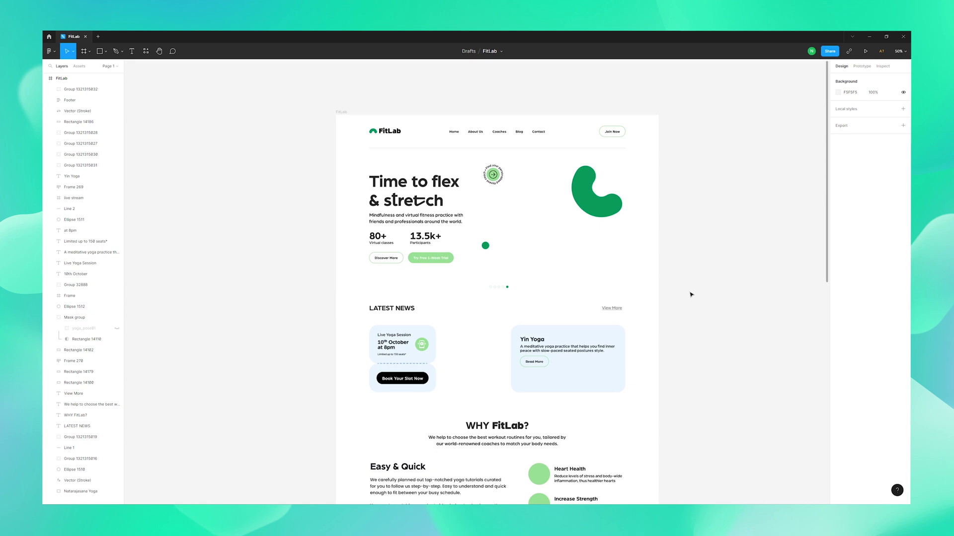
Launch the Iconscout plugin from the canvas context menu's Plugins list
{"action": "scroll", "coordinate": [689, 279], "scroll_direction": "down", "scroll_amount": 5}
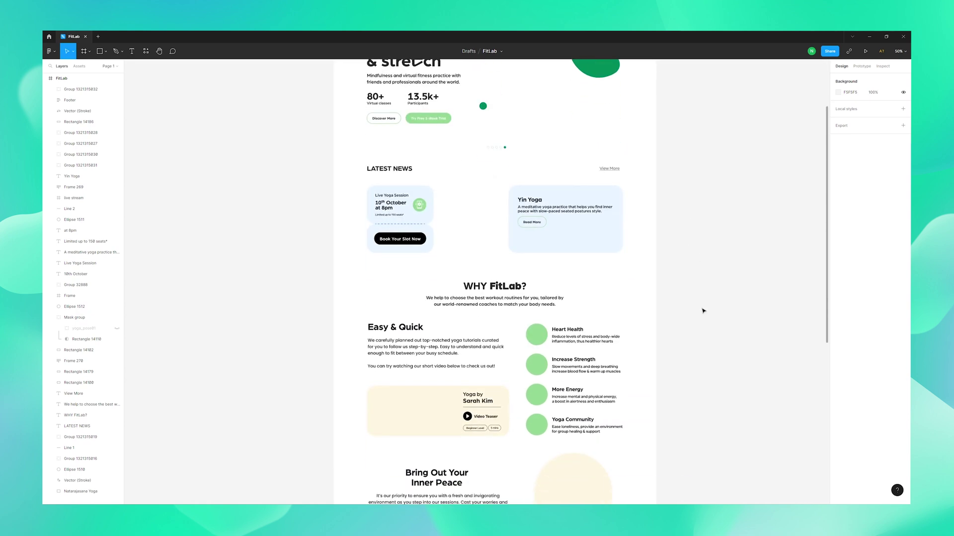
{"action": "scroll", "coordinate": [697, 224], "scroll_direction": "down", "scroll_amount": 5}
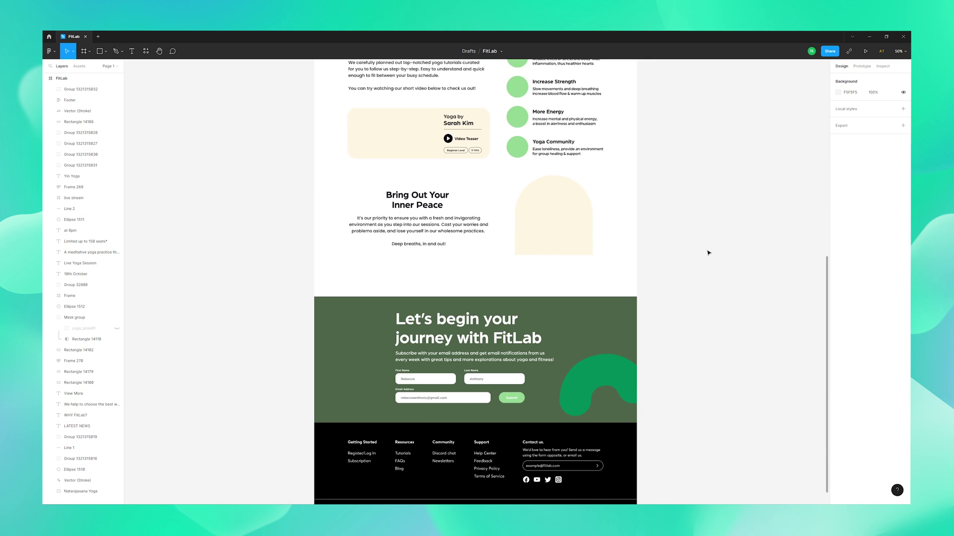
{"action": "scroll", "coordinate": [708, 248], "scroll_direction": "up", "scroll_amount": 6}
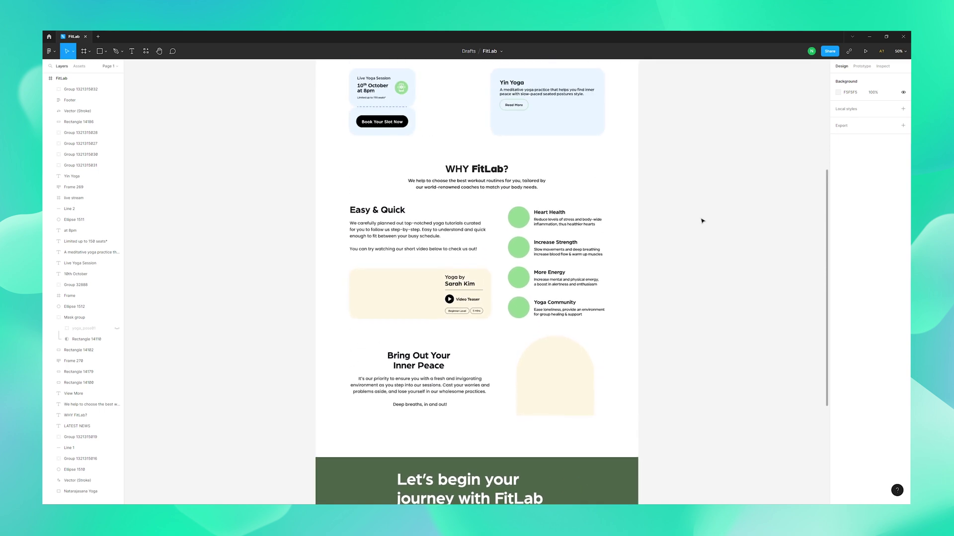
{"action": "scroll", "coordinate": [712, 308], "scroll_direction": "up", "scroll_amount": 4}
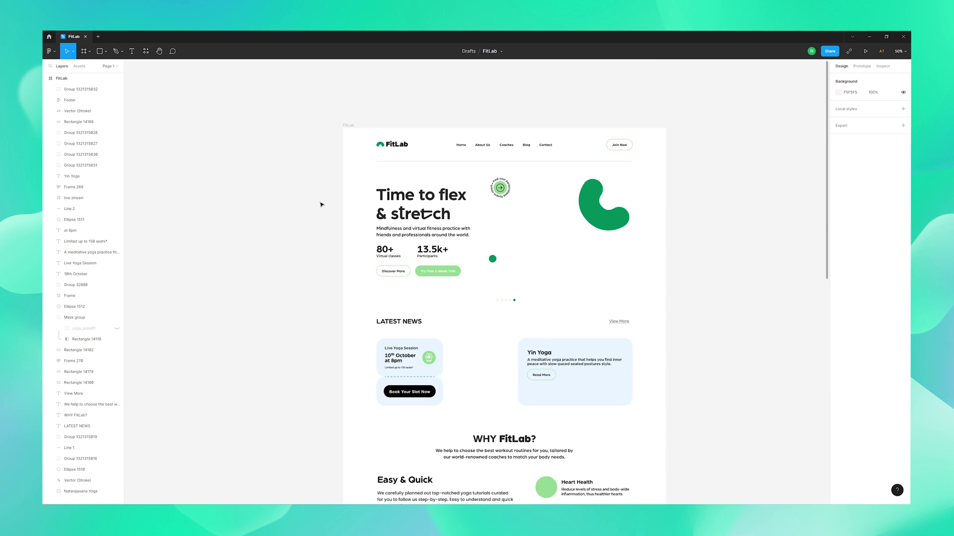
{"action": "right_click", "coordinate": [215, 197]}
{"action": "mouse_move", "coordinate": [239, 265]}
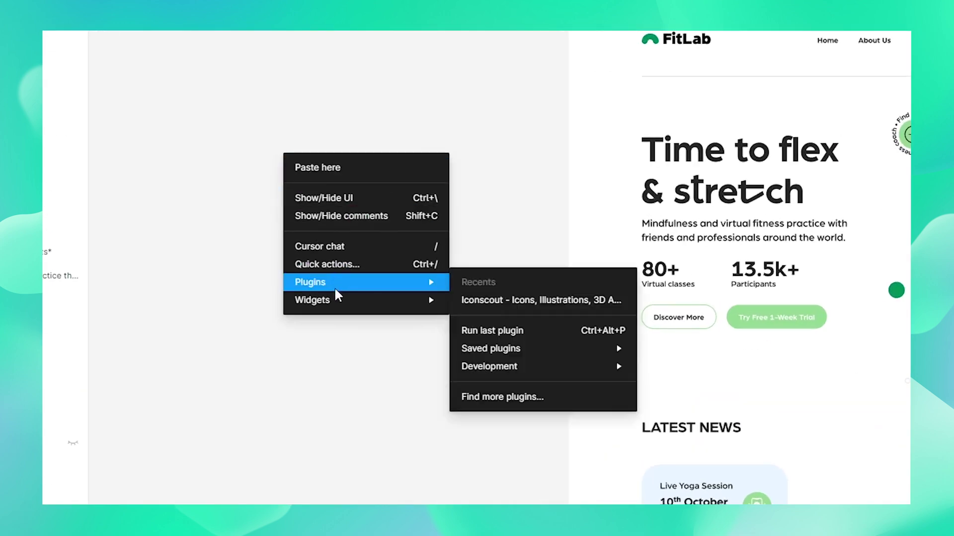
{"action": "left_click", "coordinate": [532, 302]}
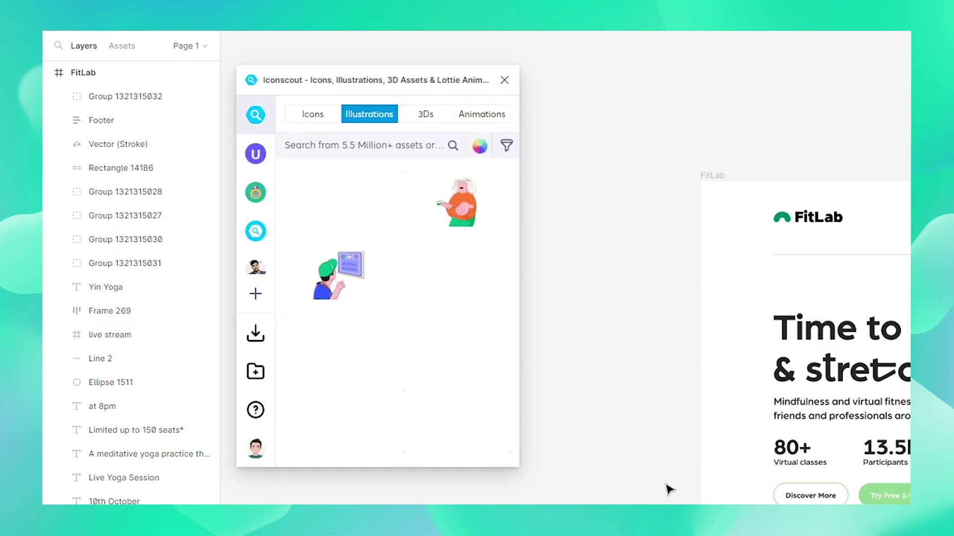
Search Iconscout for 'Yoga' and browse the Animations results
{"action": "left_click", "coordinate": [345, 151]}
{"action": "type", "text": "Yoga"}
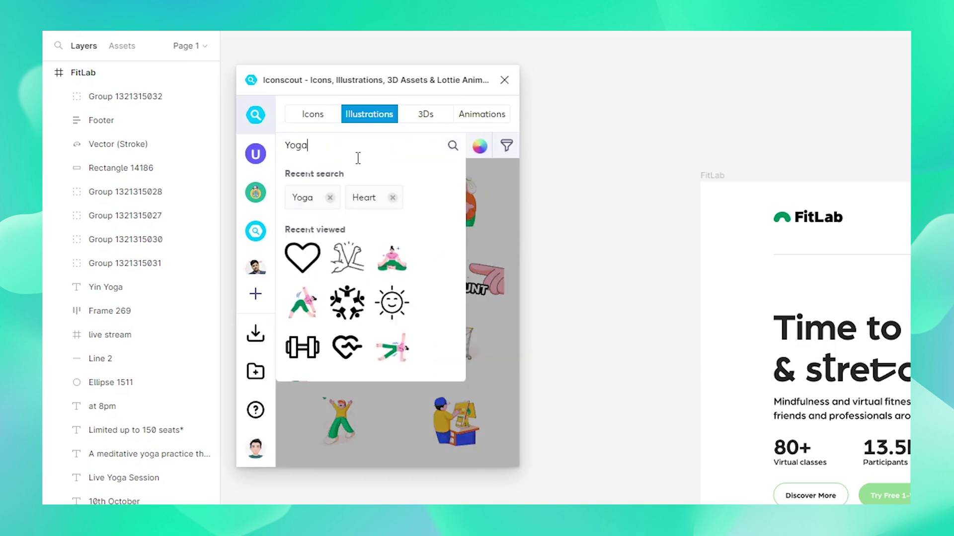
{"action": "key", "text": "Return"}
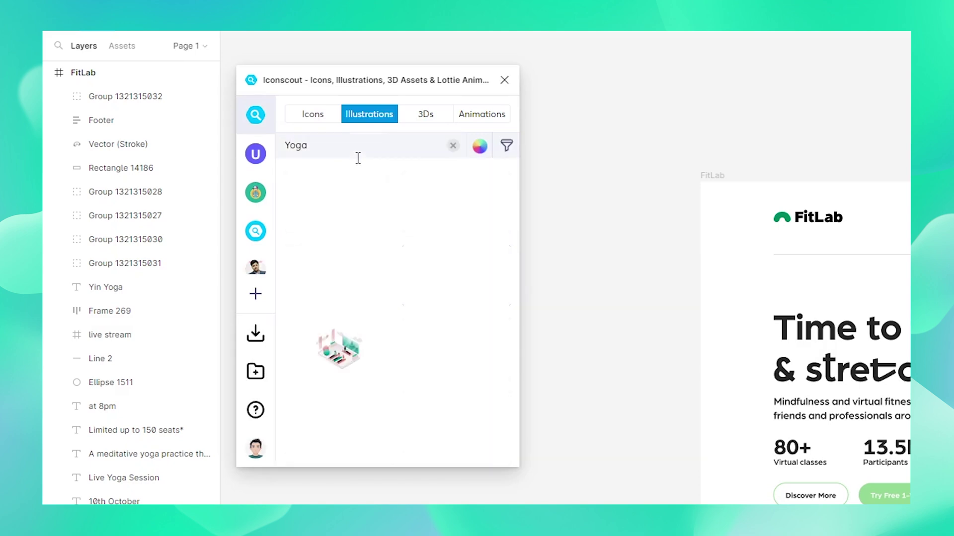
{"action": "left_click", "coordinate": [476, 117]}
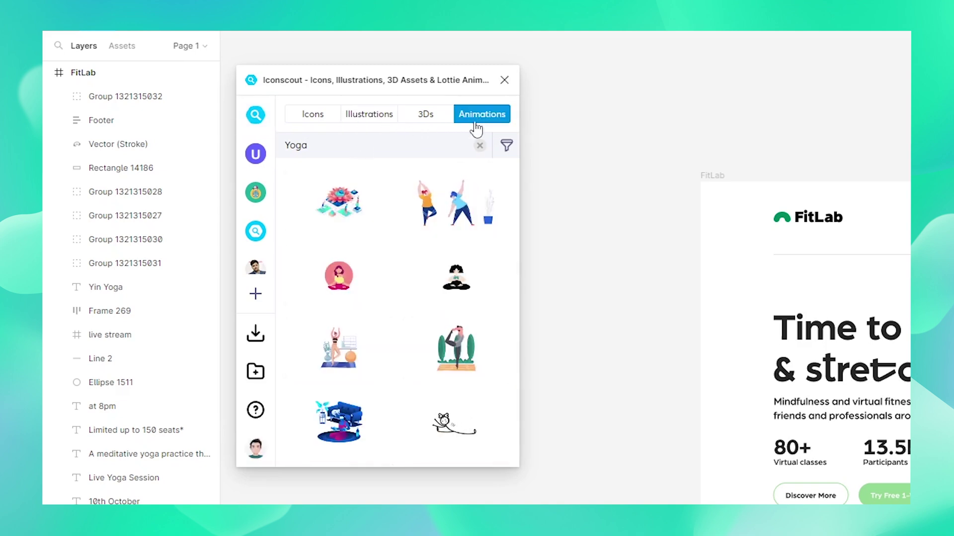
{"action": "scroll", "coordinate": [494, 308], "scroll_direction": "down", "scroll_amount": 2}
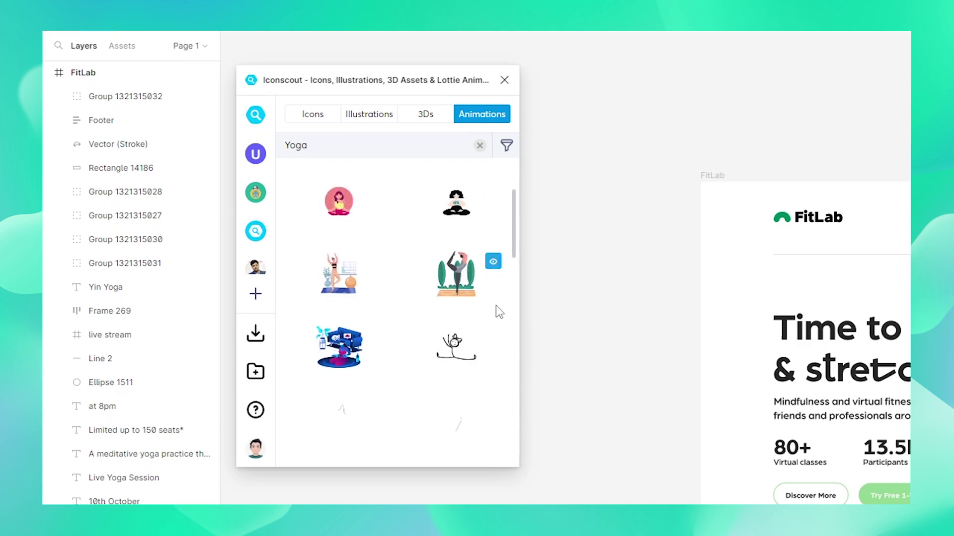
{"action": "scroll", "coordinate": [495, 305], "scroll_direction": "down", "scroll_amount": 5}
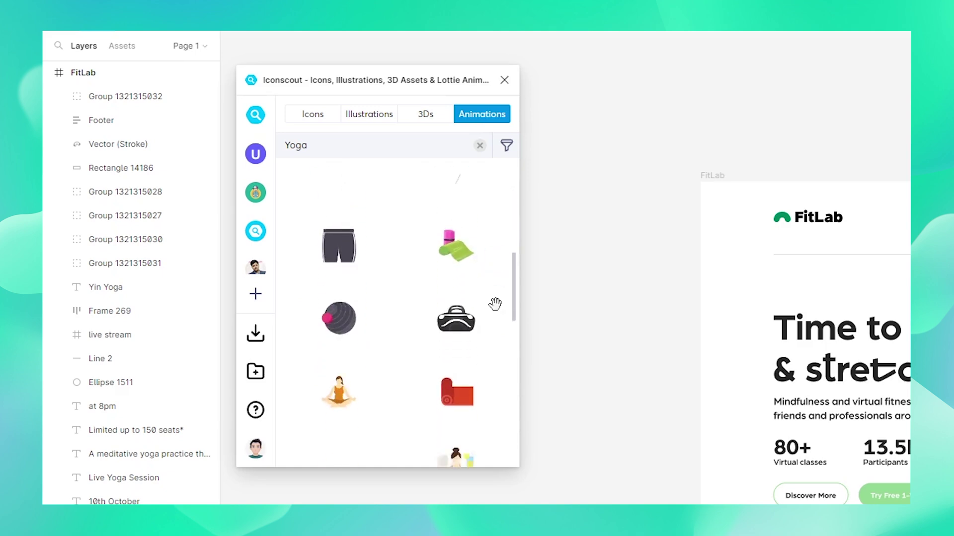
{"action": "scroll", "coordinate": [496, 304], "scroll_direction": "down", "scroll_amount": 4}
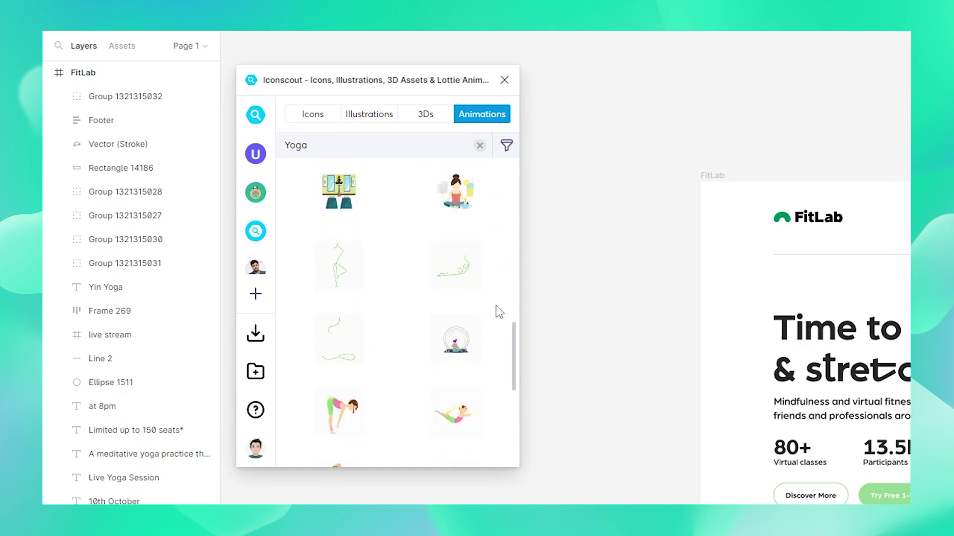
{"action": "scroll", "coordinate": [495, 305], "scroll_direction": "down", "scroll_amount": 6}
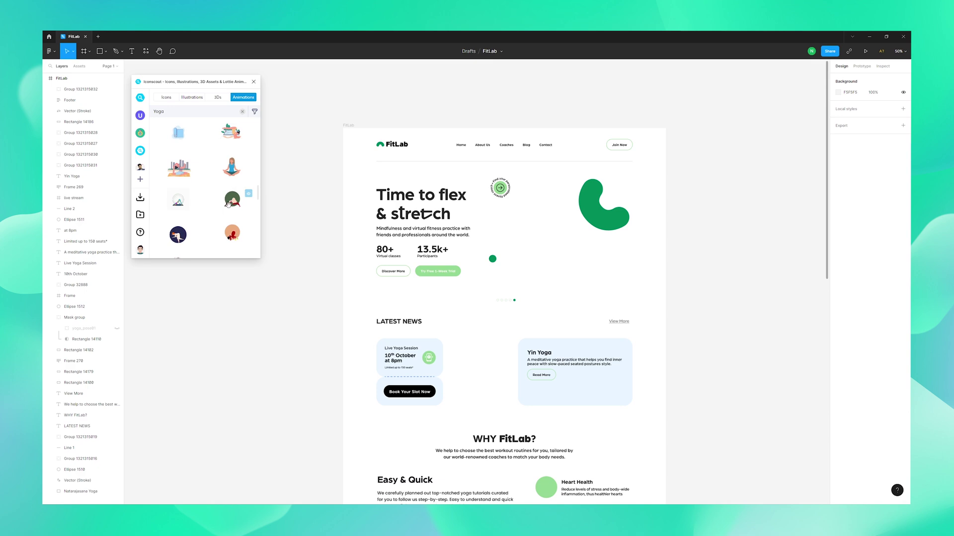
Drop the Natarajasana Yoga animation beside the 'Time to flex & stretch' headline, enlarged
{"action": "left_click_drag", "start_coordinate": [228, 202], "coordinate": [578, 230]}
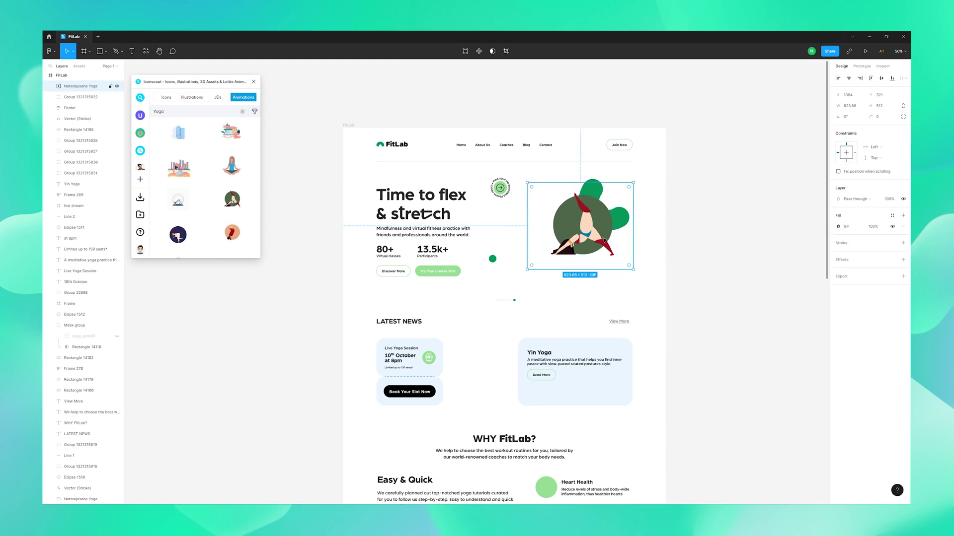
{"action": "left_click_drag", "start_coordinate": [526, 269], "coordinate": [485, 305]}
{"action": "left_click_drag", "start_coordinate": [633, 183], "coordinate": [666, 149]}
{"action": "left_click_drag", "start_coordinate": [559, 233], "coordinate": [534, 226]}
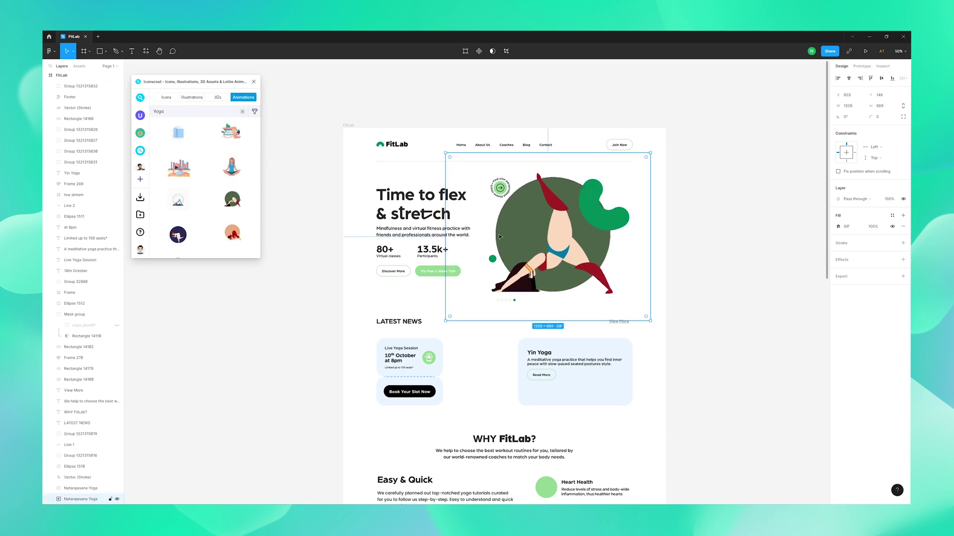
{"action": "key", "text": "Escape"}
{"action": "scroll", "coordinate": [717, 277], "scroll_direction": "down", "scroll_amount": 3}
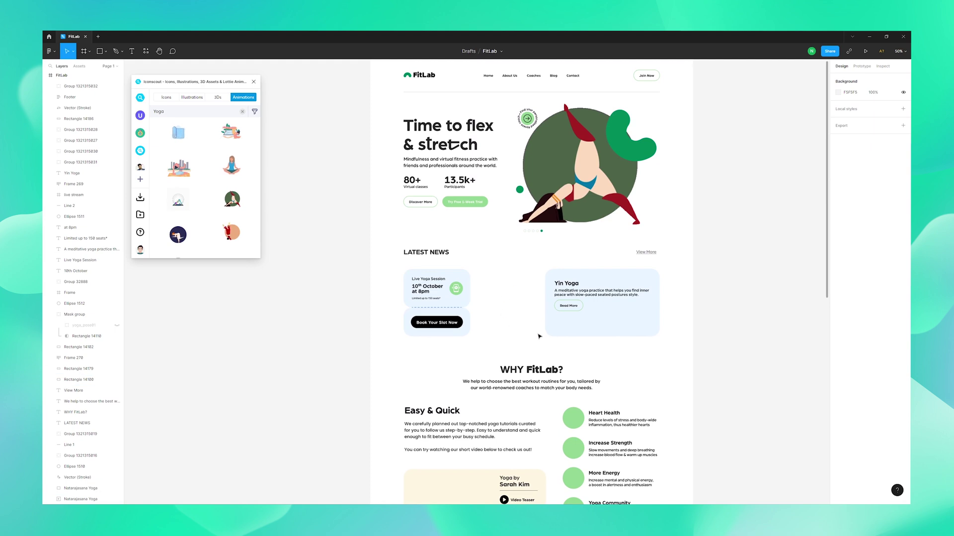
From the Yoga illustrations, drag the Yoga trainer between the Live Yoga Session and Yin Yoga cards
{"action": "scroll", "coordinate": [713, 365], "scroll_direction": "up", "scroll_amount": 2}
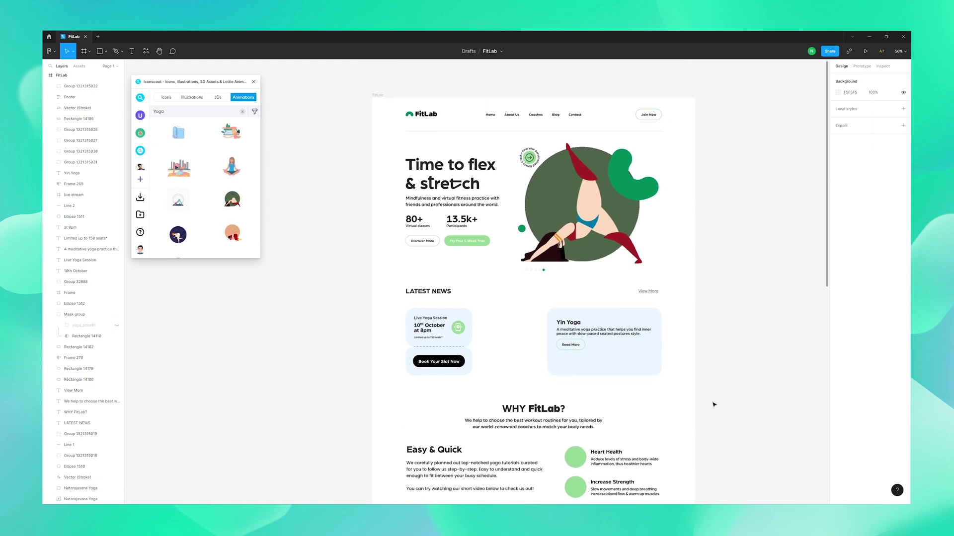
{"action": "left_click", "coordinate": [189, 99]}
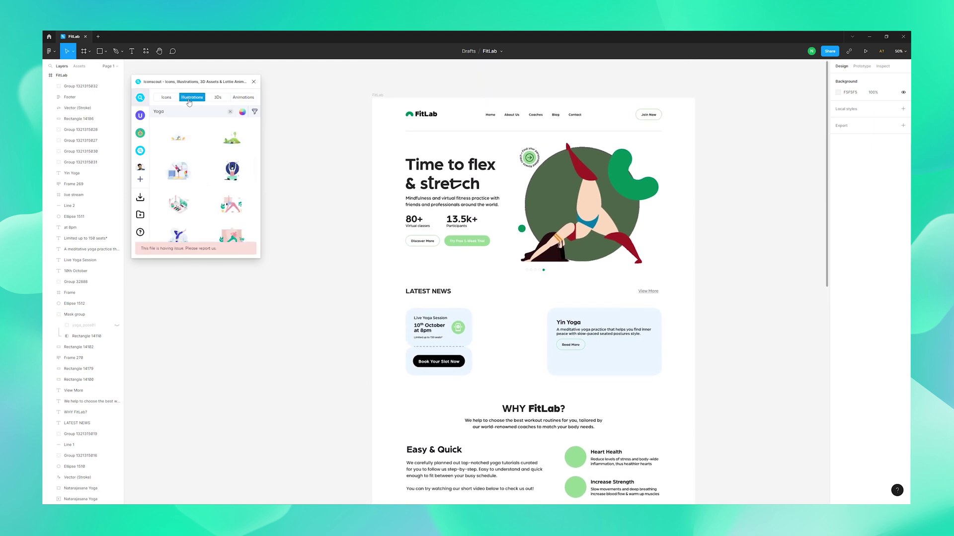
{"action": "scroll", "coordinate": [253, 169], "scroll_direction": "down", "scroll_amount": 5}
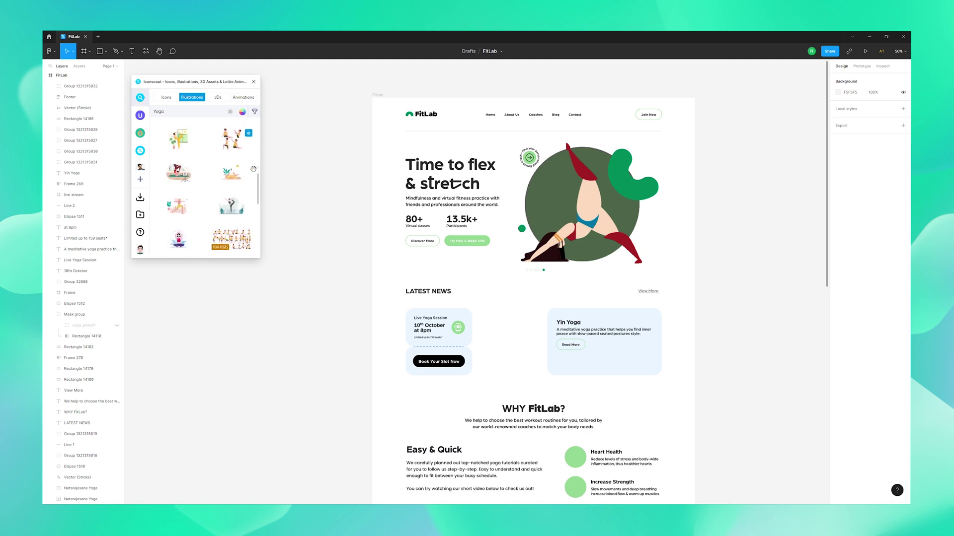
{"action": "scroll", "coordinate": [248, 179], "scroll_direction": "down", "scroll_amount": 5}
{"action": "scroll", "coordinate": [243, 189], "scroll_direction": "down", "scroll_amount": 5}
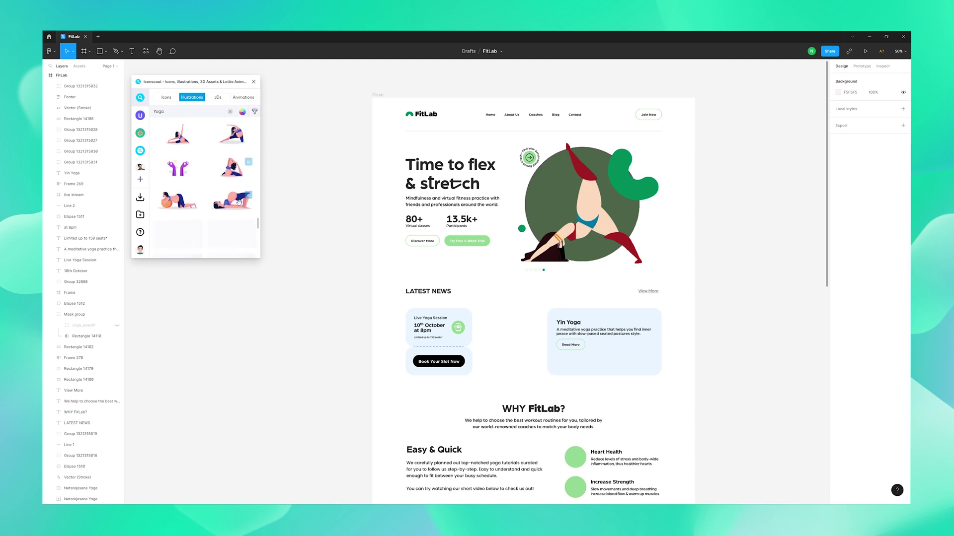
{"action": "scroll", "coordinate": [208, 183], "scroll_direction": "down", "scroll_amount": 2}
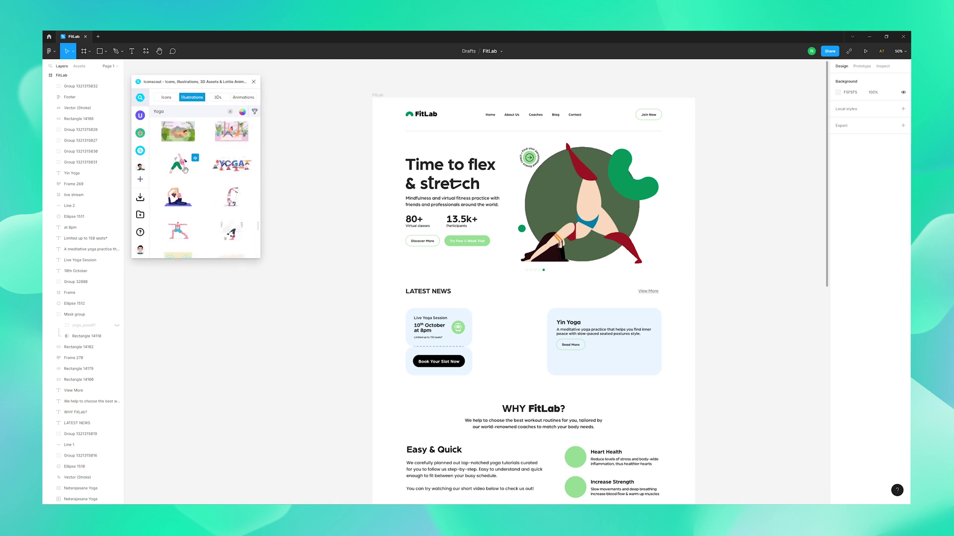
{"action": "left_click_drag", "start_coordinate": [180, 169], "coordinate": [509, 338]}
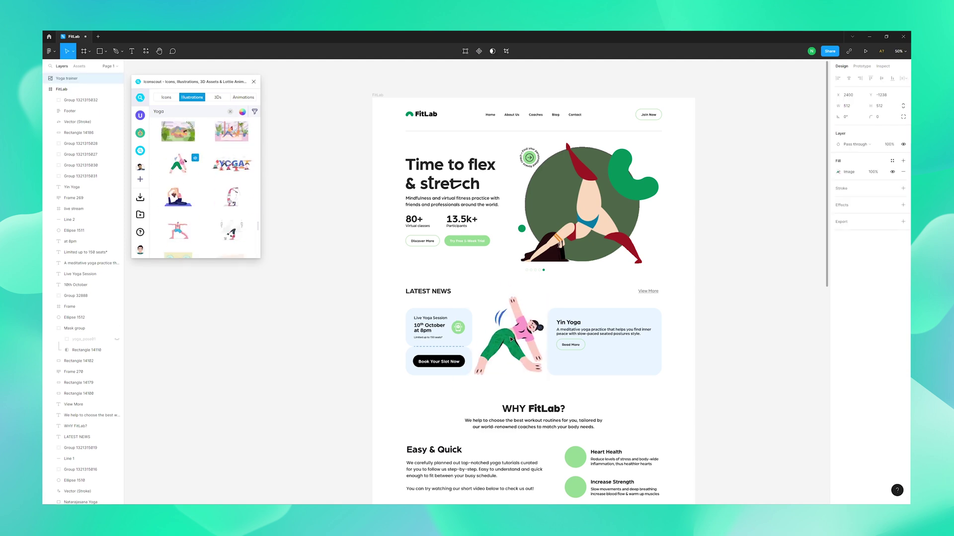
{"action": "scroll", "coordinate": [541, 356], "scroll_direction": "down", "scroll_amount": 1}
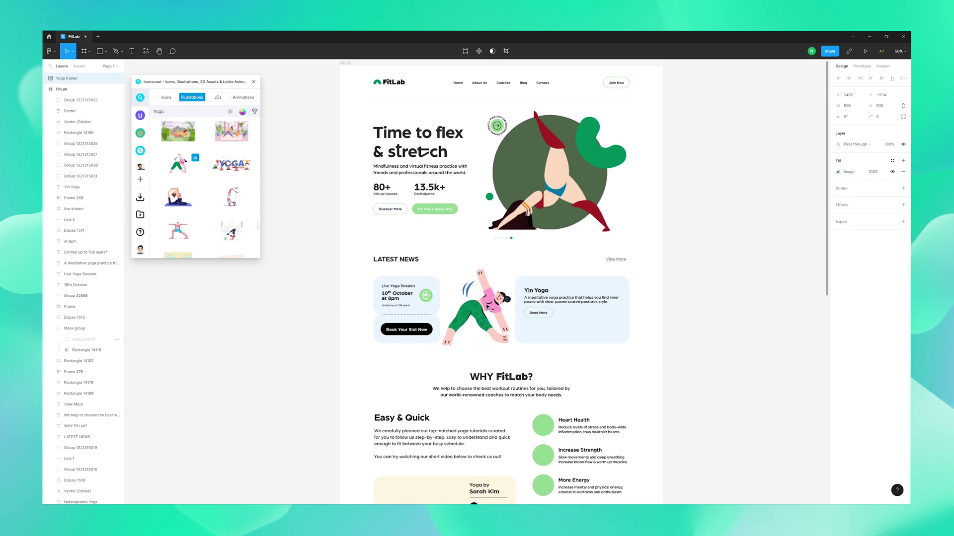
Open the Yoga trainer illustration's details and then its publisher's profile page
{"action": "left_click", "coordinate": [697, 303]}
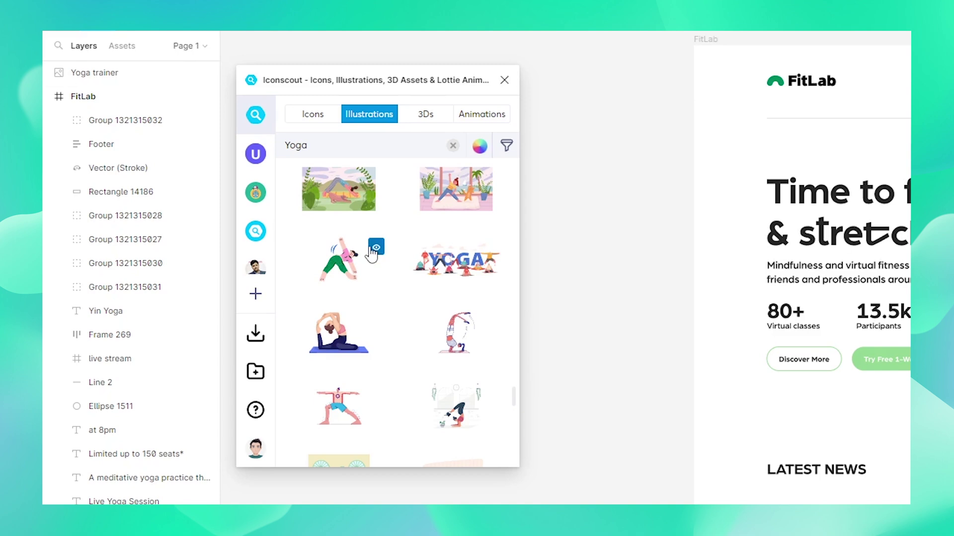
{"action": "left_click", "coordinate": [376, 248]}
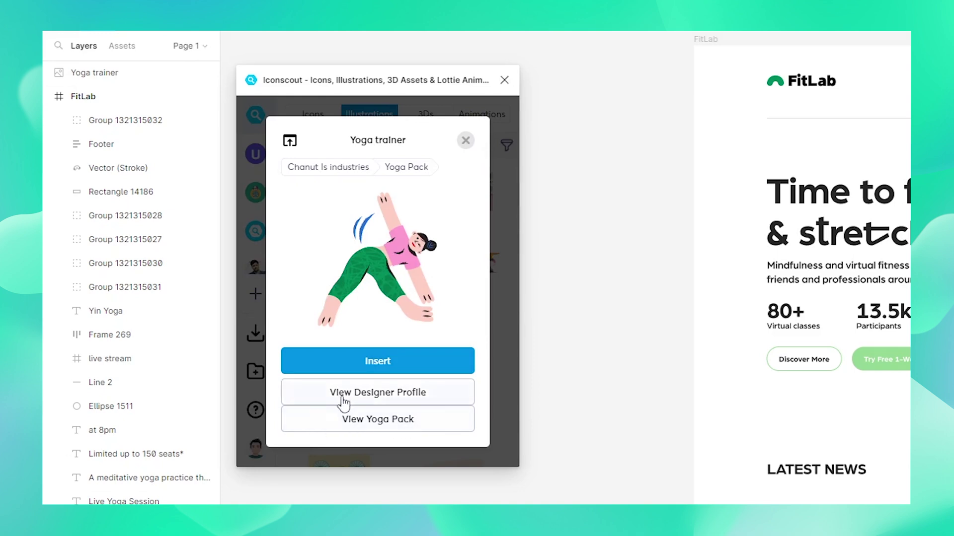
{"action": "left_click", "coordinate": [422, 394]}
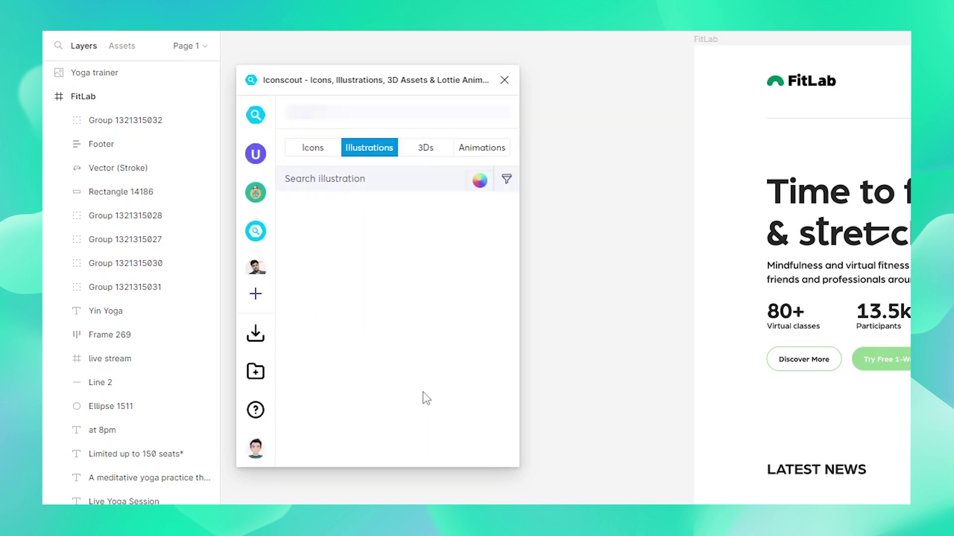
{"action": "scroll", "coordinate": [404, 286], "scroll_direction": "down", "scroll_amount": 10}
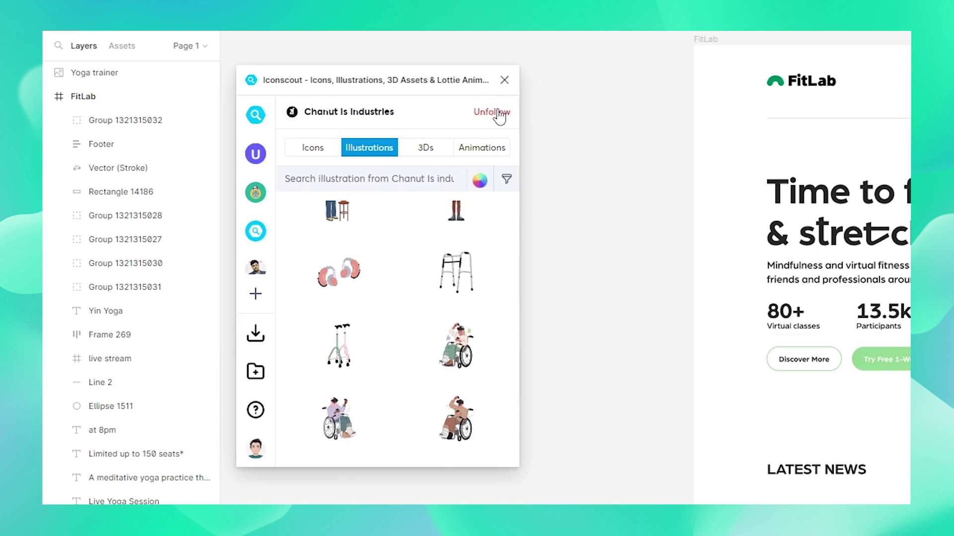
{"action": "left_click", "coordinate": [257, 261]}
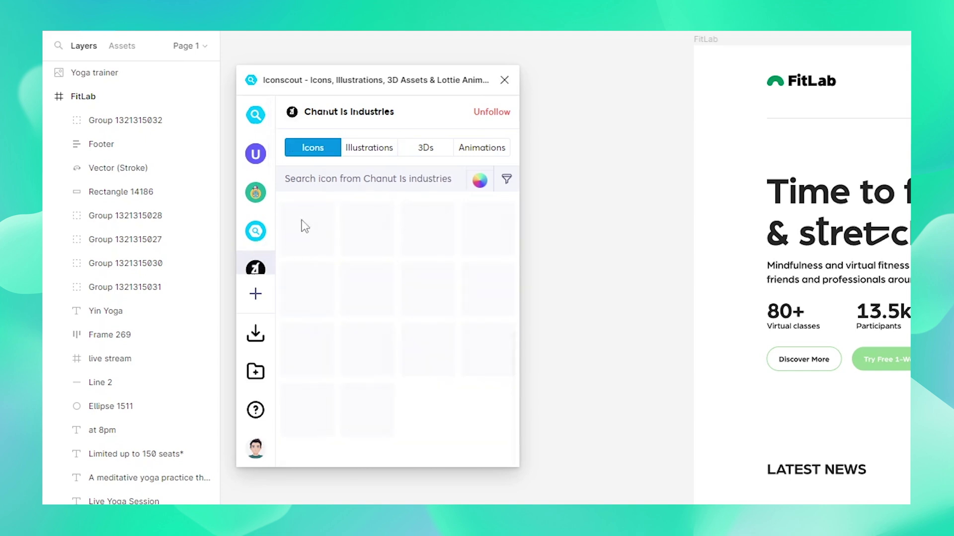
Browse the publisher's Illustrations and Animations, then go back to the Yoga search results
{"action": "left_click", "coordinate": [366, 154]}
{"action": "left_click", "coordinate": [493, 152]}
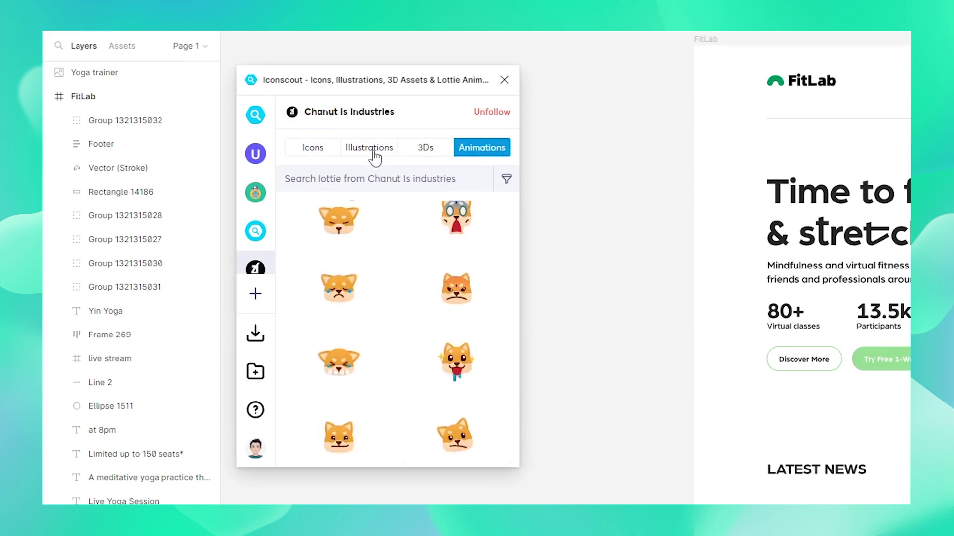
{"action": "left_click", "coordinate": [373, 154]}
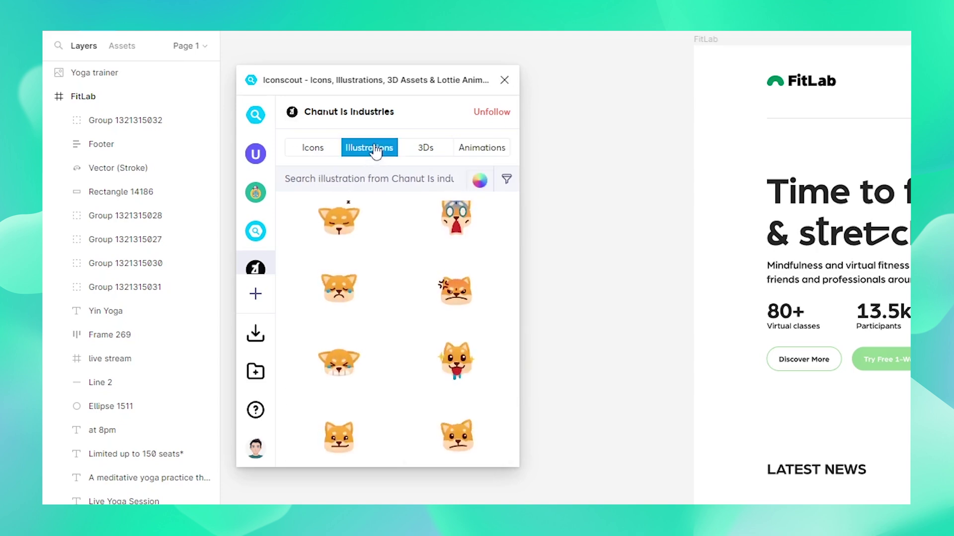
{"action": "left_click", "coordinate": [255, 116]}
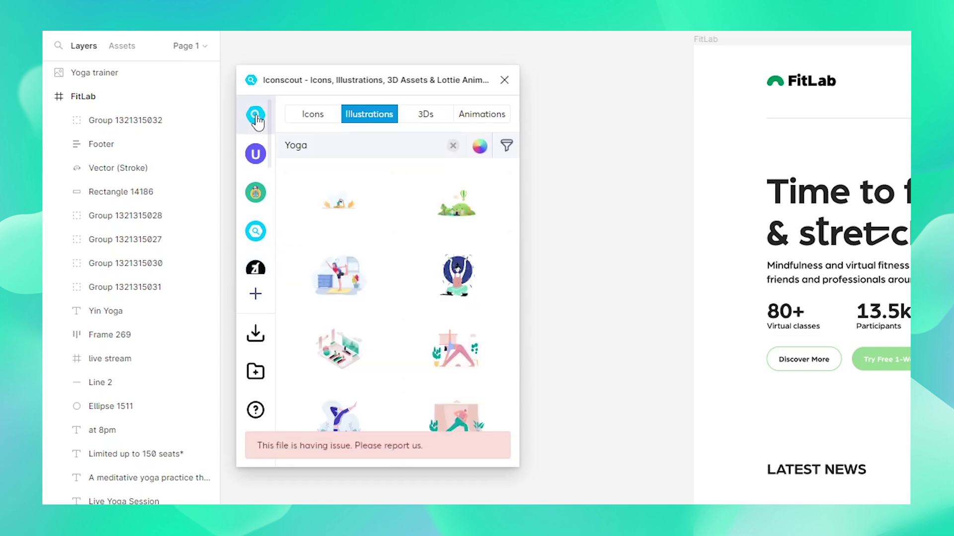
Open the Yoga trainer illustration's details and view its Yoga Pack
{"action": "scroll", "coordinate": [417, 269], "scroll_direction": "down", "scroll_amount": 10}
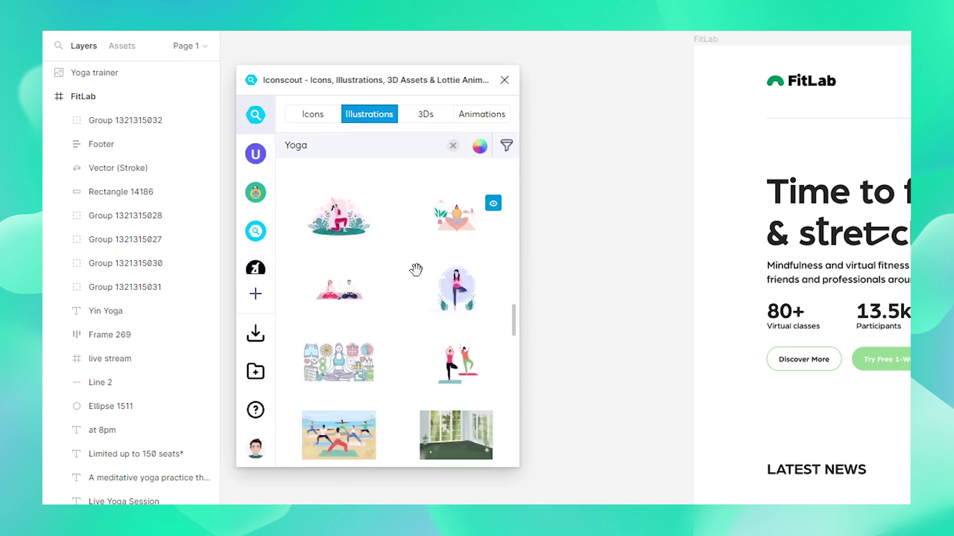
{"action": "scroll", "coordinate": [416, 270], "scroll_direction": "down", "scroll_amount": 10}
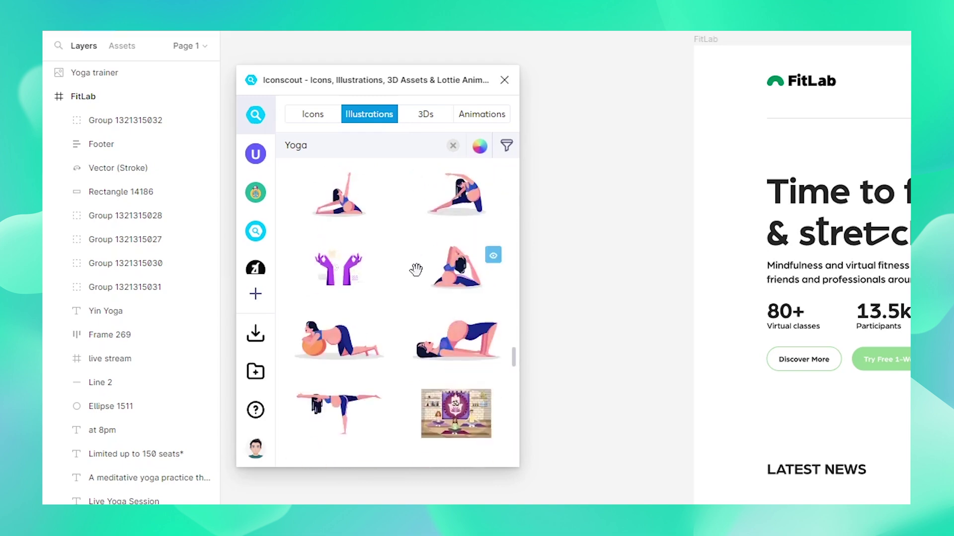
{"action": "scroll", "coordinate": [416, 270], "scroll_direction": "down", "scroll_amount": 5}
{"action": "left_click", "coordinate": [374, 323]}
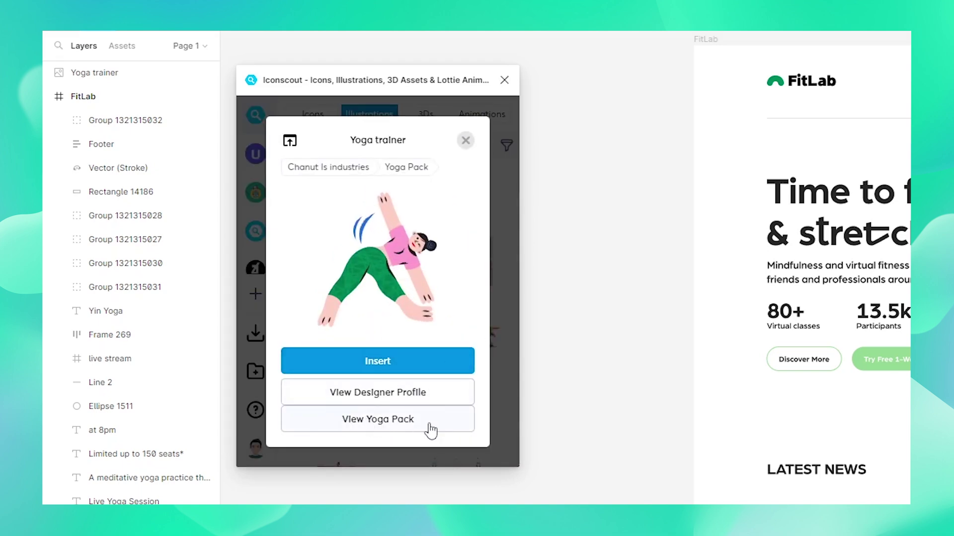
{"action": "left_click", "coordinate": [428, 423]}
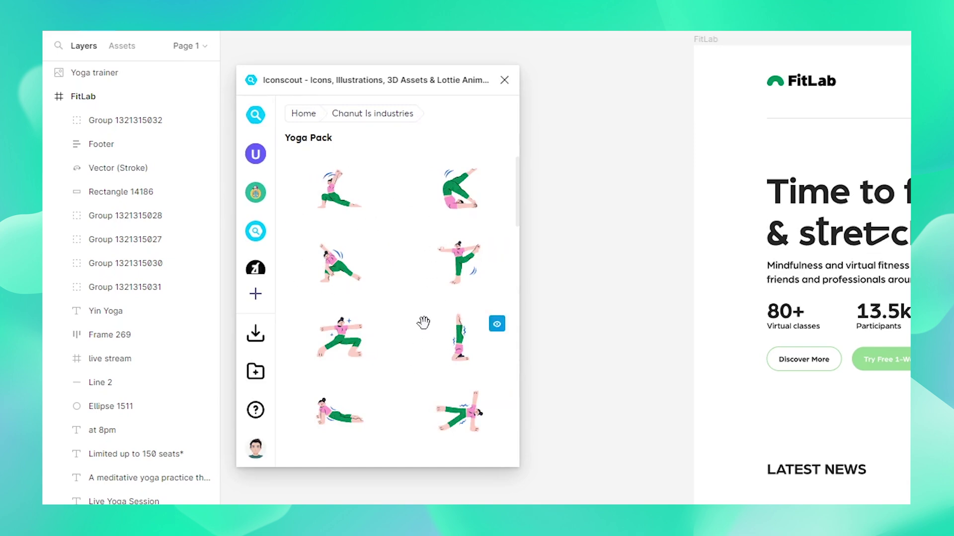
Scroll through the Yoga Pack's pink-and-green illustrations
{"action": "scroll", "coordinate": [420, 305], "scroll_direction": "down", "scroll_amount": 2}
{"action": "scroll", "coordinate": [419, 307], "scroll_direction": "up", "scroll_amount": 2}
{"action": "scroll", "coordinate": [419, 307], "scroll_direction": "down", "scroll_amount": 2}
{"action": "scroll", "coordinate": [419, 307], "scroll_direction": "up", "scroll_amount": 2}
{"action": "scroll", "coordinate": [420, 305], "scroll_direction": "down", "scroll_amount": 2}
{"action": "scroll", "coordinate": [420, 306], "scroll_direction": "up", "scroll_amount": 2}
{"action": "scroll", "coordinate": [419, 305], "scroll_direction": "down", "scroll_amount": 2}
{"action": "scroll", "coordinate": [419, 305], "scroll_direction": "up", "scroll_amount": 2}
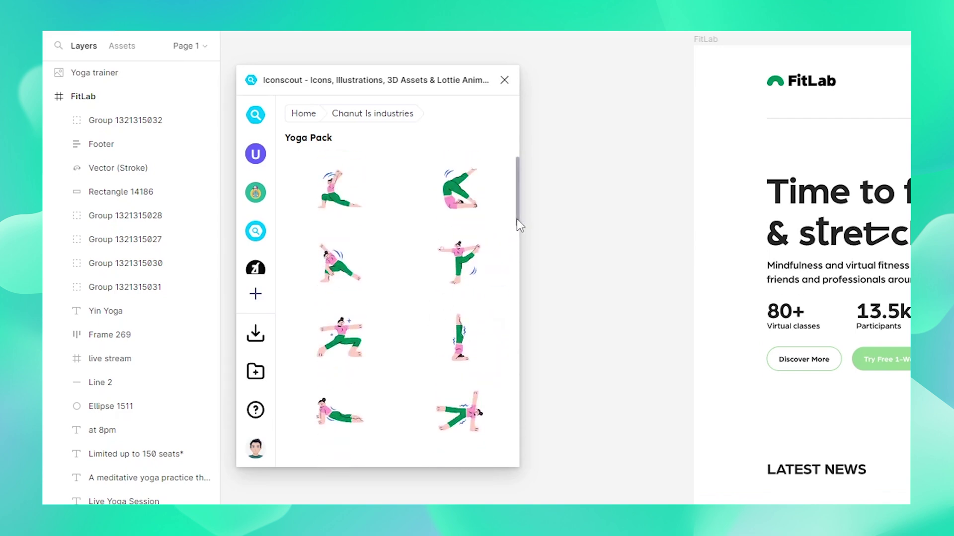
{"action": "left_click_drag", "start_coordinate": [517, 219], "coordinate": [520, 251]}
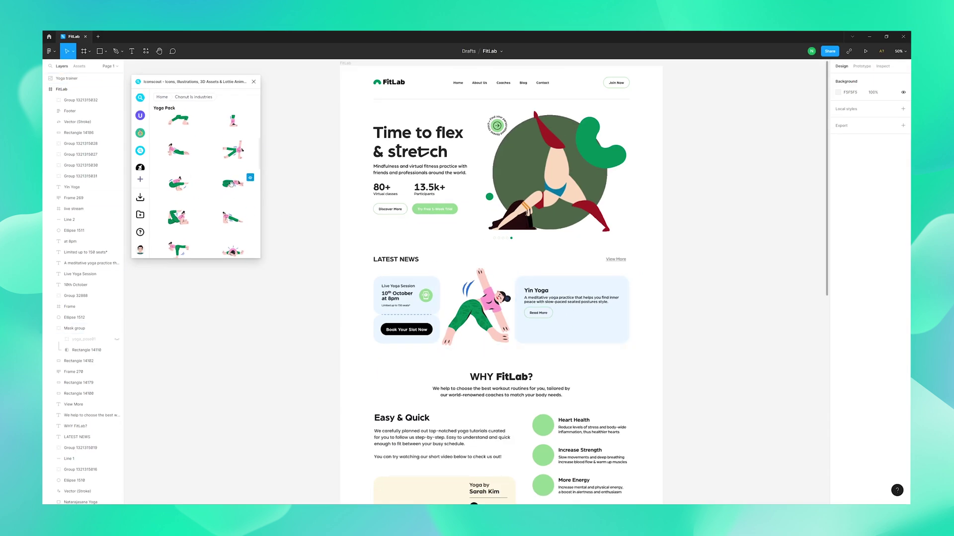
{"action": "left_click_drag", "start_coordinate": [324, 230], "coordinate": [593, 329]}
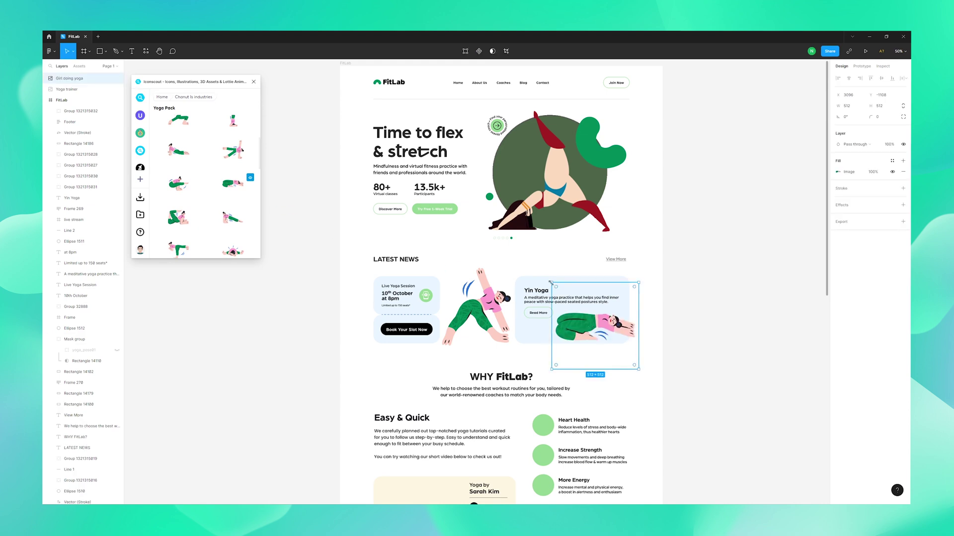
{"action": "right_click", "coordinate": [577, 330]}
{"action": "left_click", "coordinate": [595, 328]}
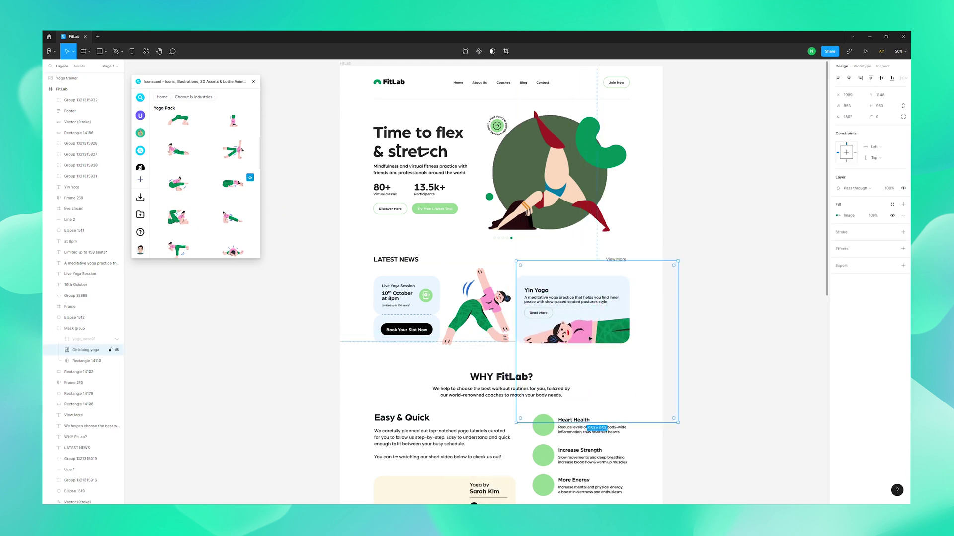
{"action": "left_click", "coordinate": [743, 313]}
{"action": "scroll", "coordinate": [743, 313], "scroll_direction": "up", "scroll_amount": 3}
{"action": "scroll", "coordinate": [458, 273], "scroll_direction": "down", "scroll_amount": 5}
{"action": "left_click_drag", "start_coordinate": [457, 273], "coordinate": [458, 273]}
Insert a meditating illustration in the inner-peace arch and a side-plank one at the signup banner
{"action": "scroll", "coordinate": [458, 273], "scroll_direction": "down", "scroll_amount": 3}
{"action": "scroll", "coordinate": [208, 193], "scroll_direction": "down", "scroll_amount": 2}
{"action": "scroll", "coordinate": [208, 194], "scroll_direction": "down", "scroll_amount": 3}
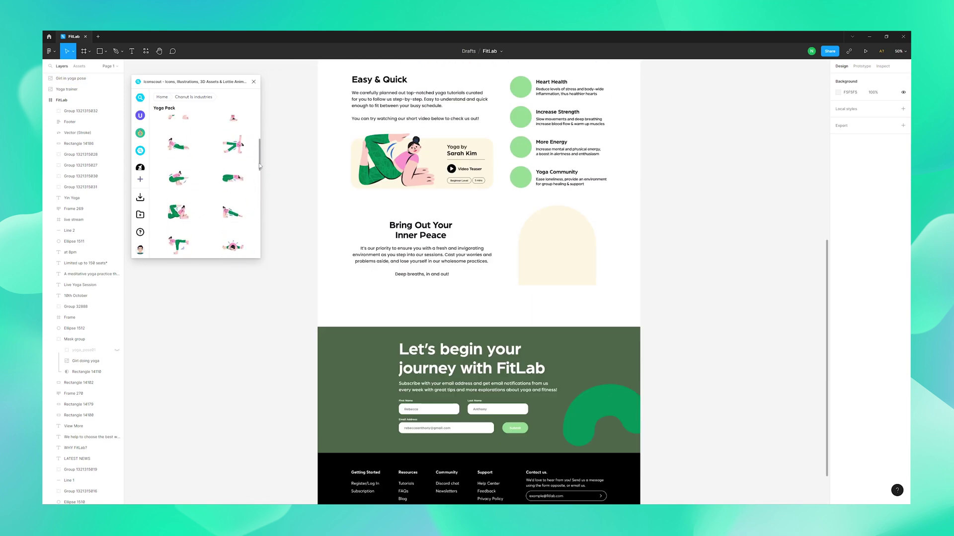
{"action": "left_click", "coordinate": [250, 229]}
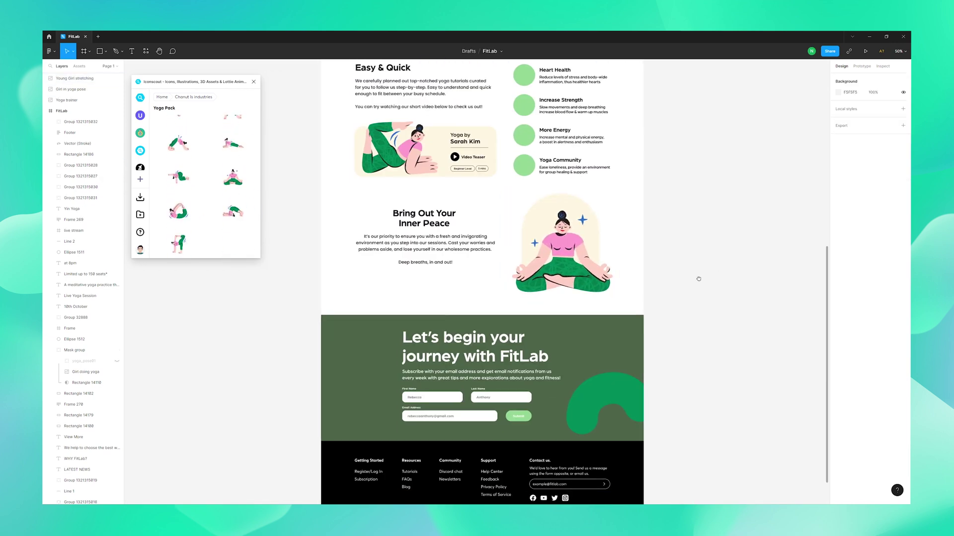
{"action": "scroll", "coordinate": [211, 207], "scroll_direction": "up", "scroll_amount": 3}
{"action": "scroll", "coordinate": [211, 208], "scroll_direction": "down", "scroll_amount": 2}
{"action": "left_click_drag", "start_coordinate": [233, 212], "coordinate": [382, 343]}
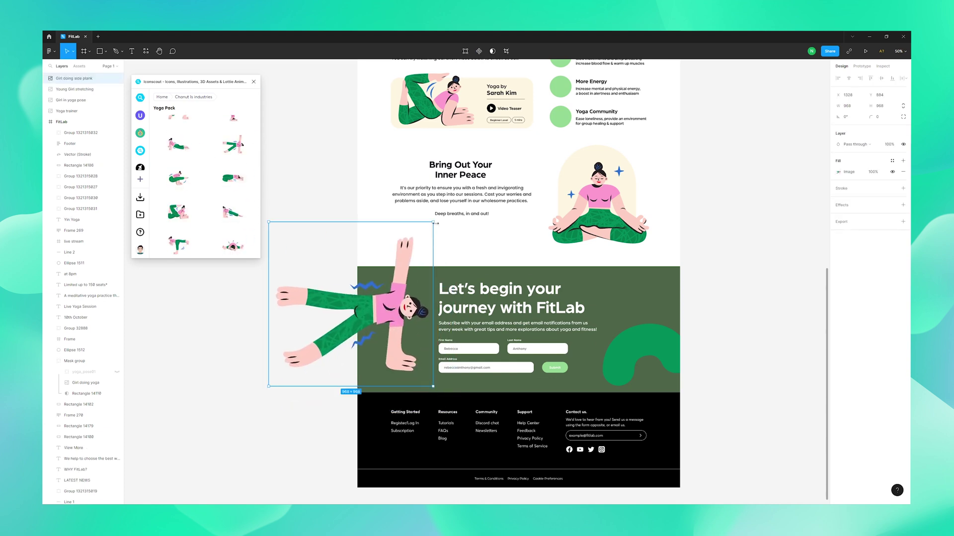
{"action": "key", "text": "Escape"}
Zoom to the Why FitLab list and replace the Yoga search with a 'Heart' icon search
{"action": "key", "text": "minus"}
{"action": "scroll", "coordinate": [757, 292], "scroll_direction": "up", "scroll_amount": 5}
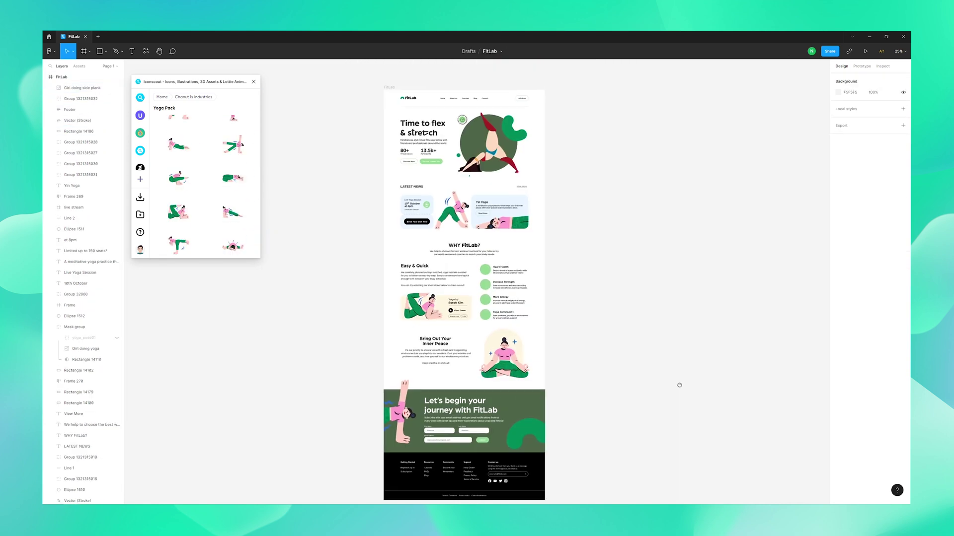
{"action": "scroll", "coordinate": [646, 284], "scroll_direction": "down", "scroll_amount": 1}
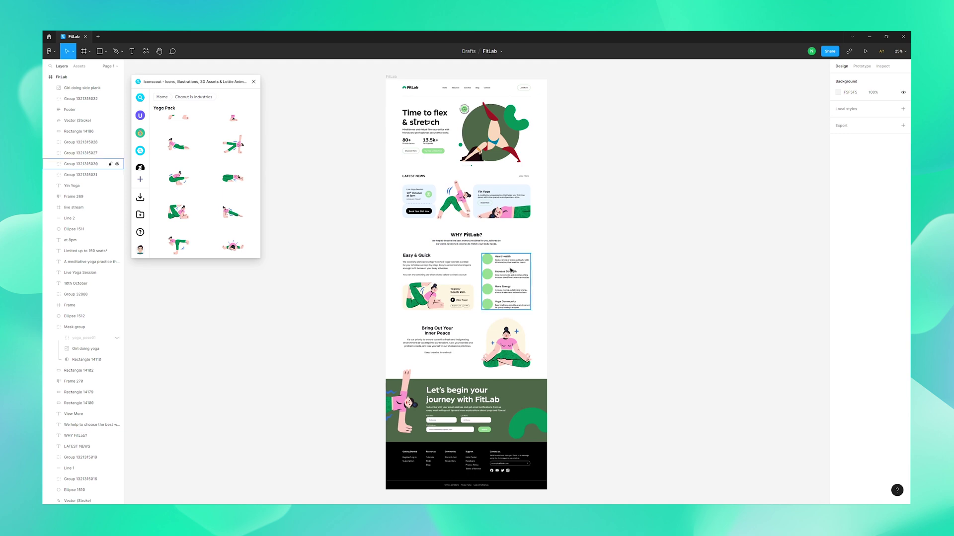
{"action": "key", "text": "shift+0"}
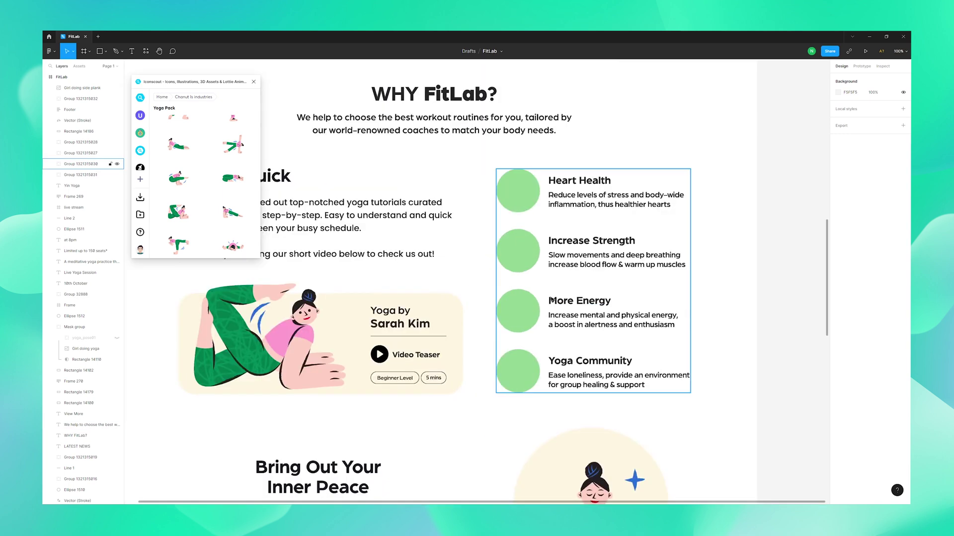
{"action": "scroll", "coordinate": [522, 290], "scroll_direction": "right", "scroll_amount": 2}
{"action": "scroll", "coordinate": [522, 290], "scroll_direction": "up", "scroll_amount": 1}
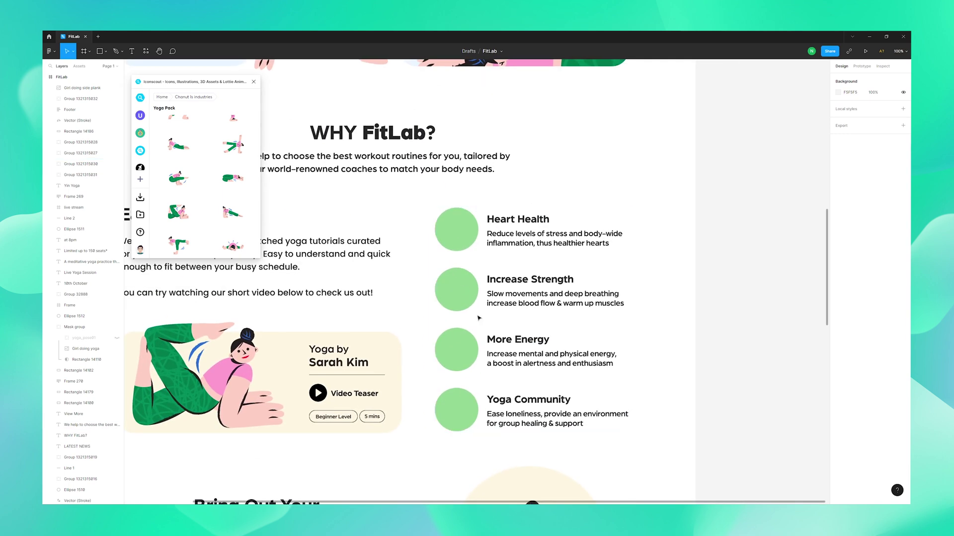
{"action": "left_click", "coordinate": [140, 98]}
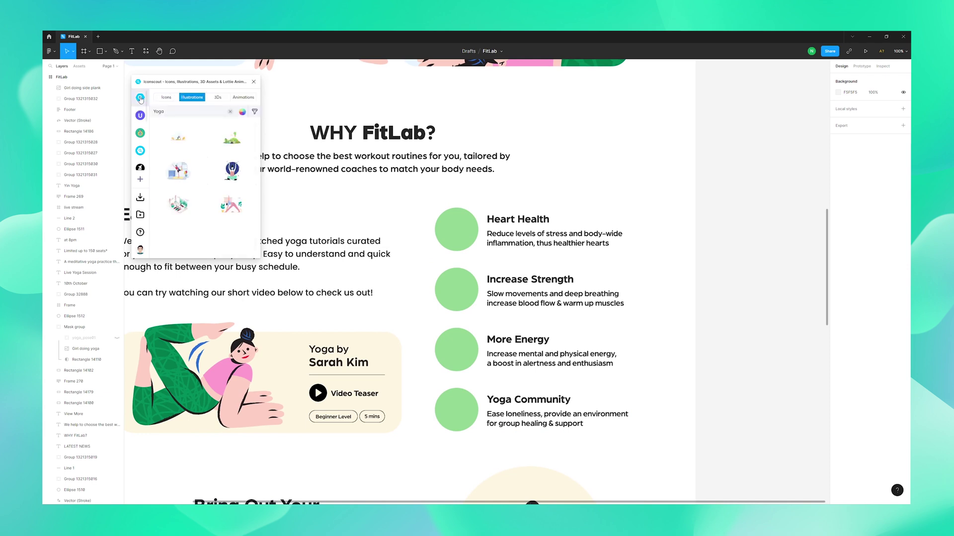
{"action": "left_click", "coordinate": [231, 112]}
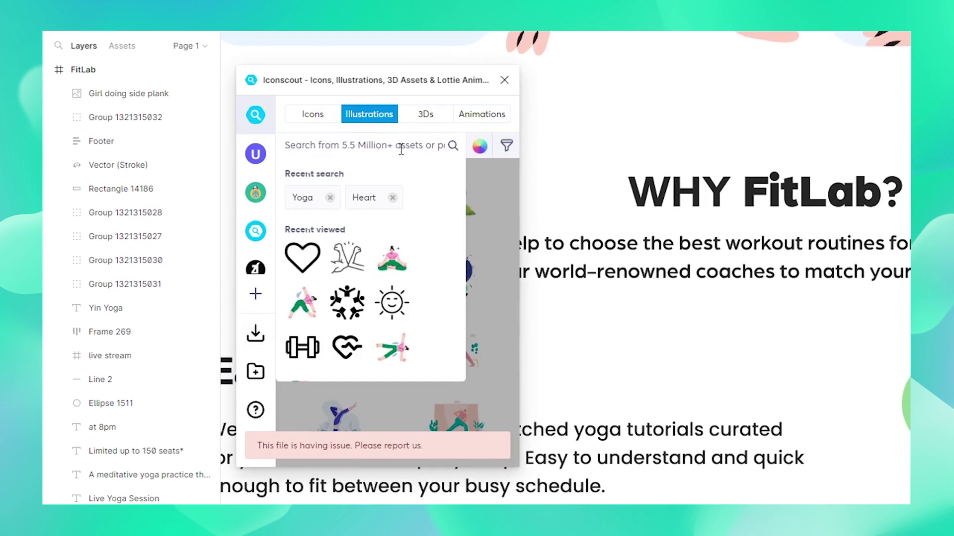
{"action": "type", "text": "Heart"}
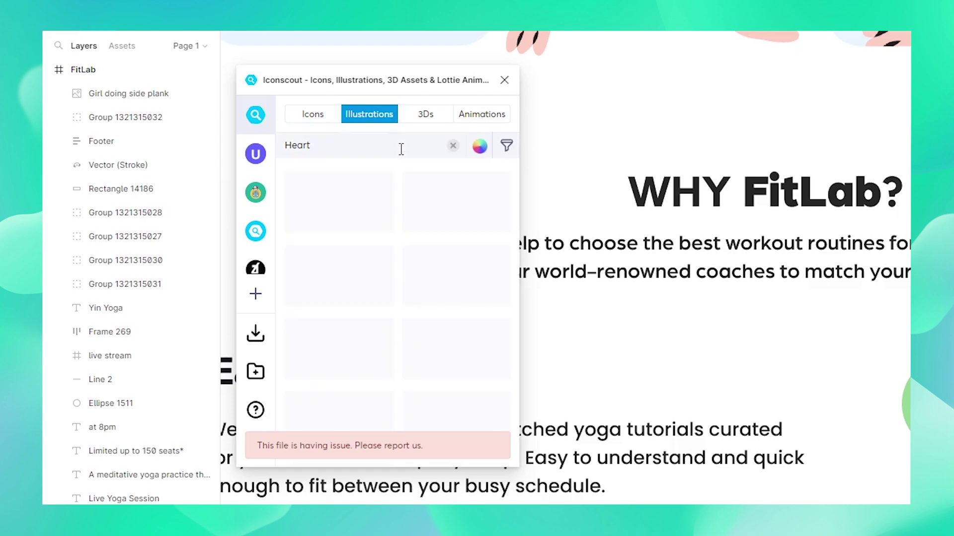
{"action": "left_click", "coordinate": [318, 115]}
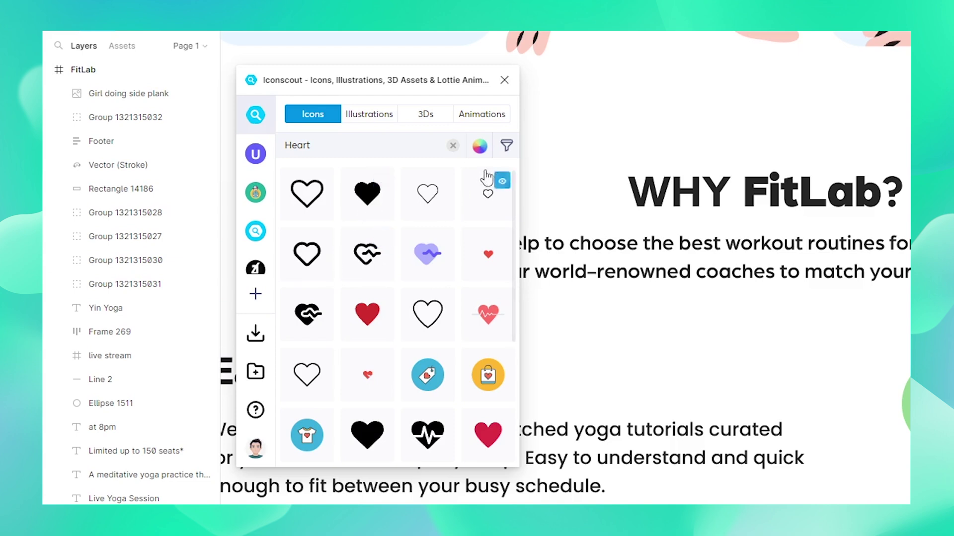
Filter the Heart icon results to the Line style only
{"action": "left_click", "coordinate": [505, 149]}
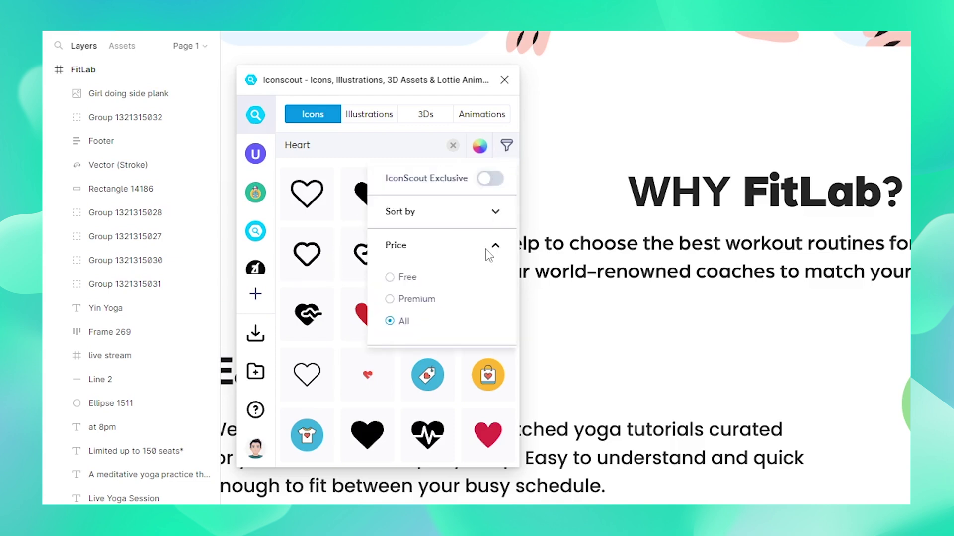
{"action": "scroll", "coordinate": [481, 249], "scroll_direction": "down", "scroll_amount": 5}
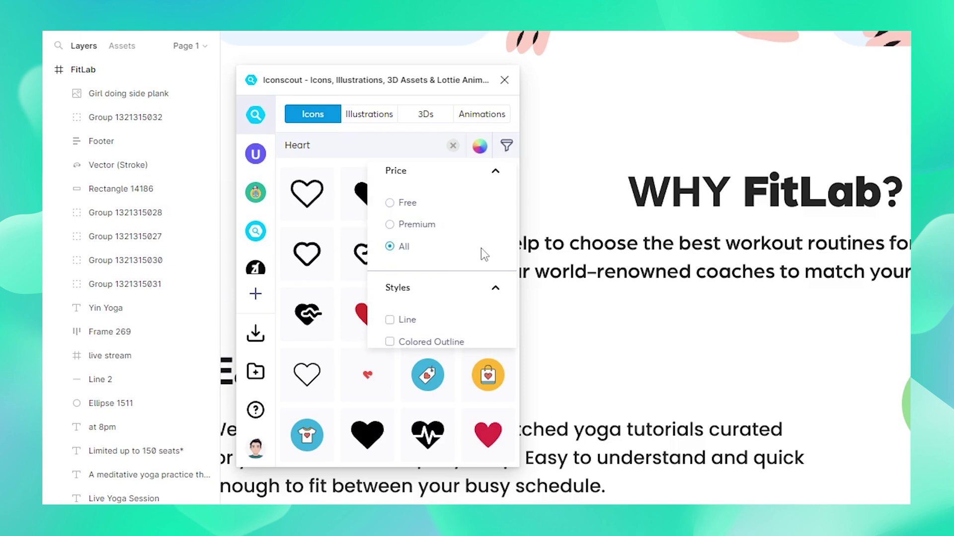
{"action": "scroll", "coordinate": [480, 248], "scroll_direction": "up", "scroll_amount": 2}
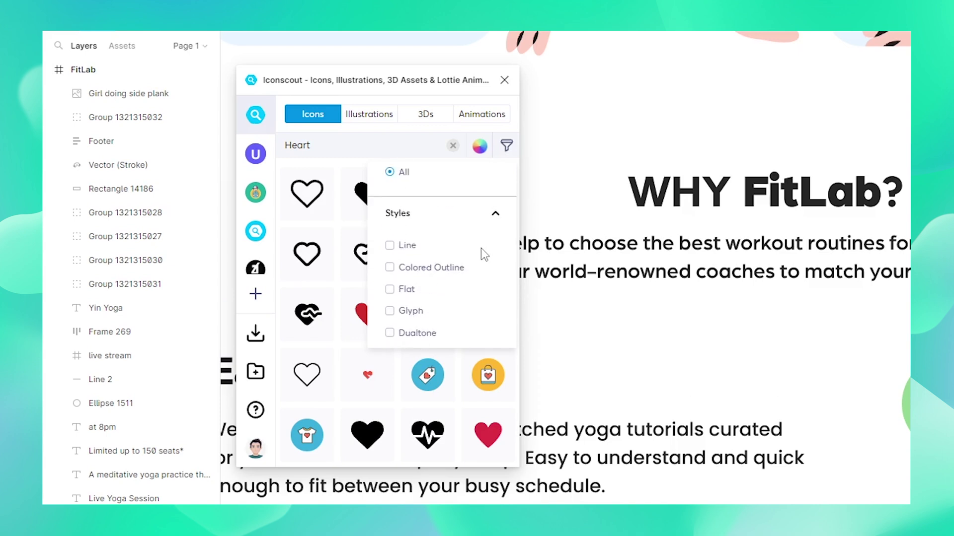
{"action": "scroll", "coordinate": [481, 248], "scroll_direction": "down", "scroll_amount": 1}
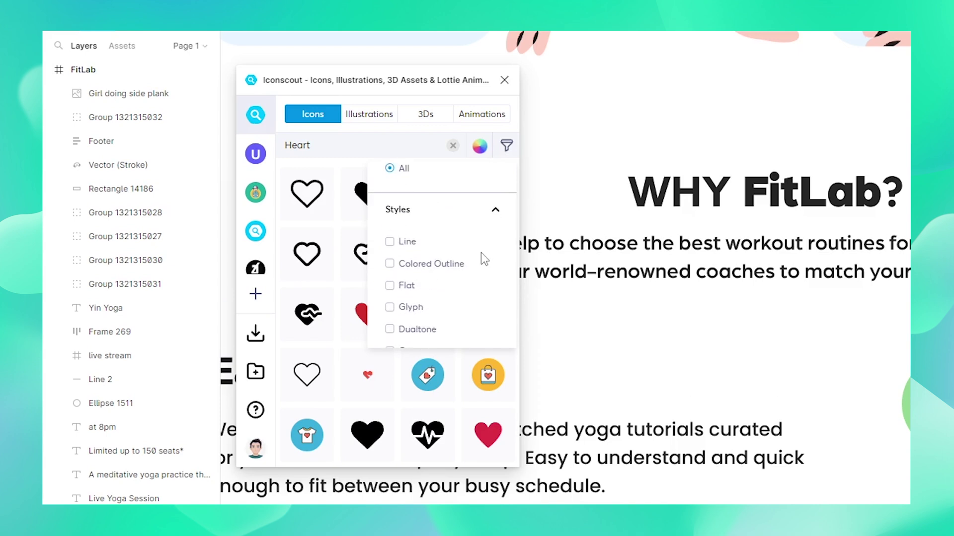
{"action": "left_click", "coordinate": [390, 242]}
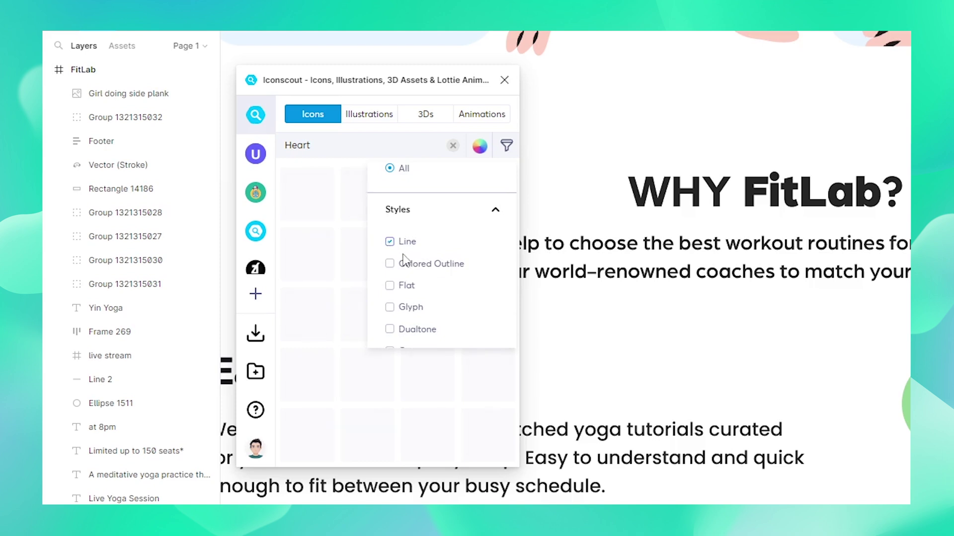
{"action": "left_click", "coordinate": [505, 147]}
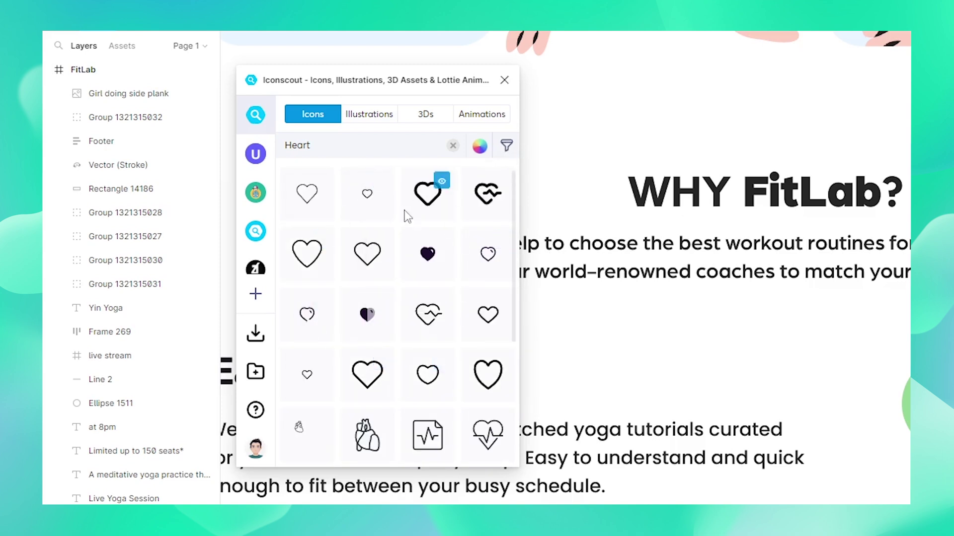
Insert the heartbeat line icon and recolour it to 008C5A
{"action": "left_click_drag", "start_coordinate": [489, 198], "coordinate": [902, 370]}
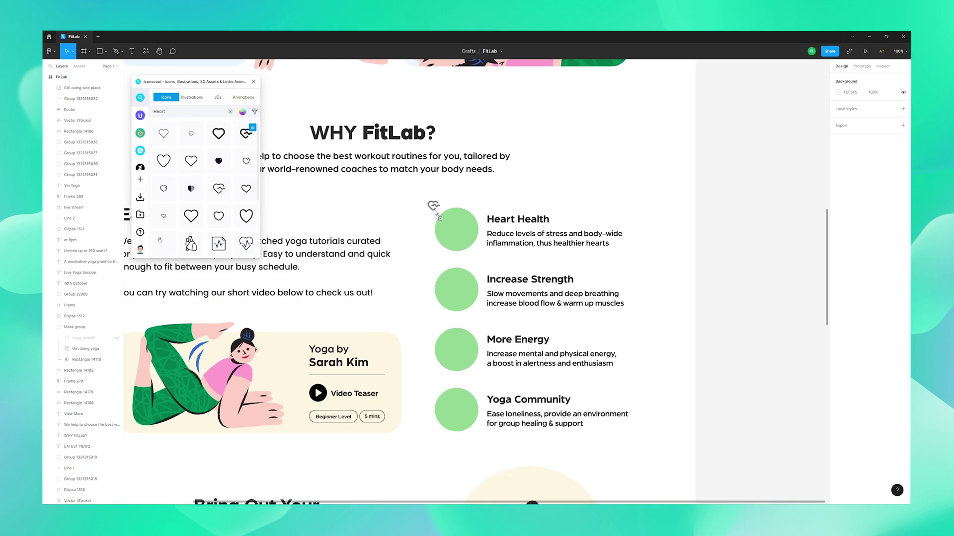
{"action": "left_click_drag", "start_coordinate": [435, 212], "coordinate": [455, 233]}
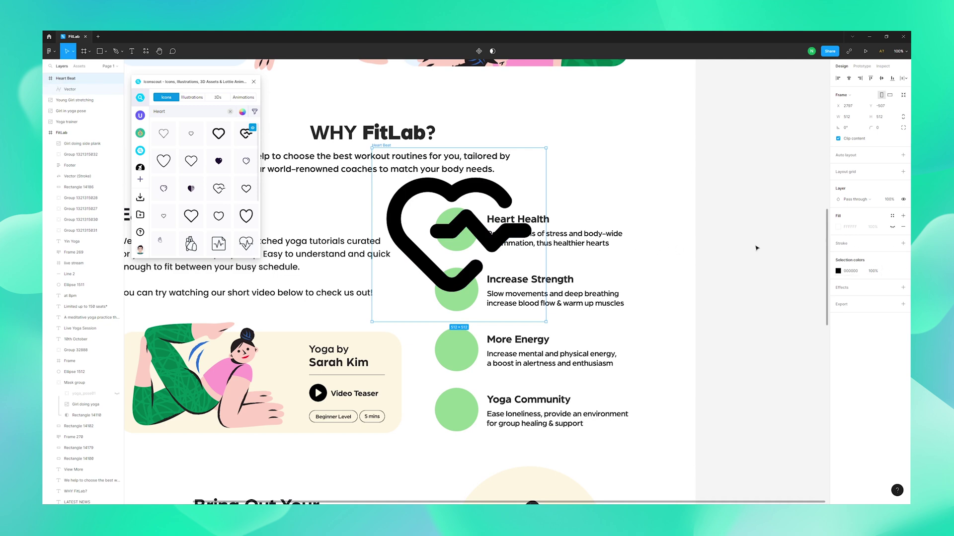
{"action": "left_click", "coordinate": [834, 272]}
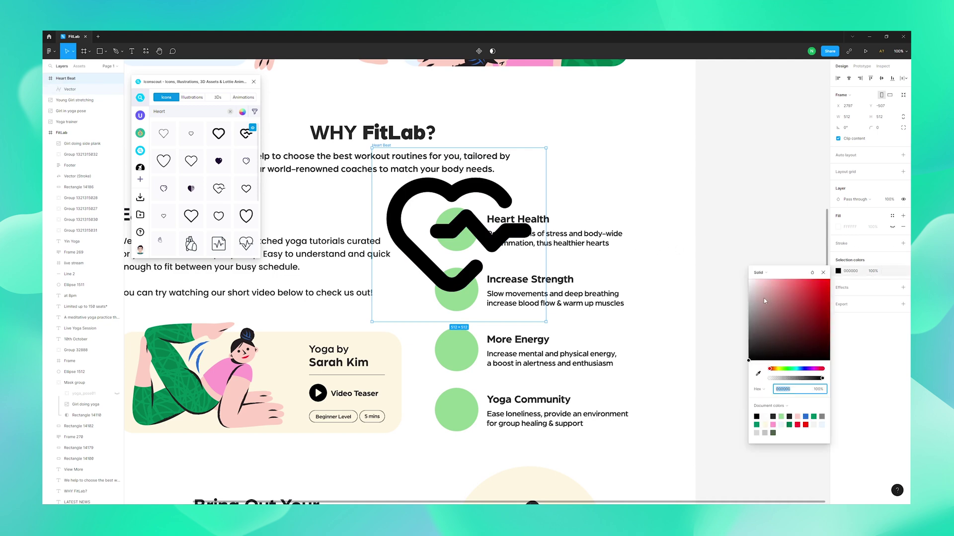
{"action": "left_click", "coordinate": [757, 425]}
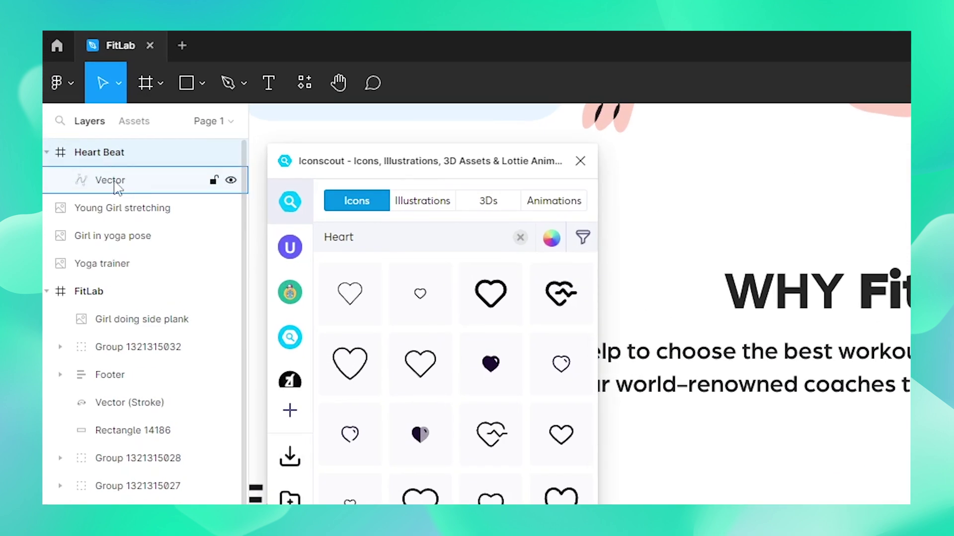
Move the vector into FitLab, rename it 'Heart', and delete the empty Heart Beat frame
{"action": "left_click", "coordinate": [116, 183]}
{"action": "left_click_drag", "start_coordinate": [104, 180], "coordinate": [124, 302]}
{"action": "double_click", "coordinate": [106, 296]}
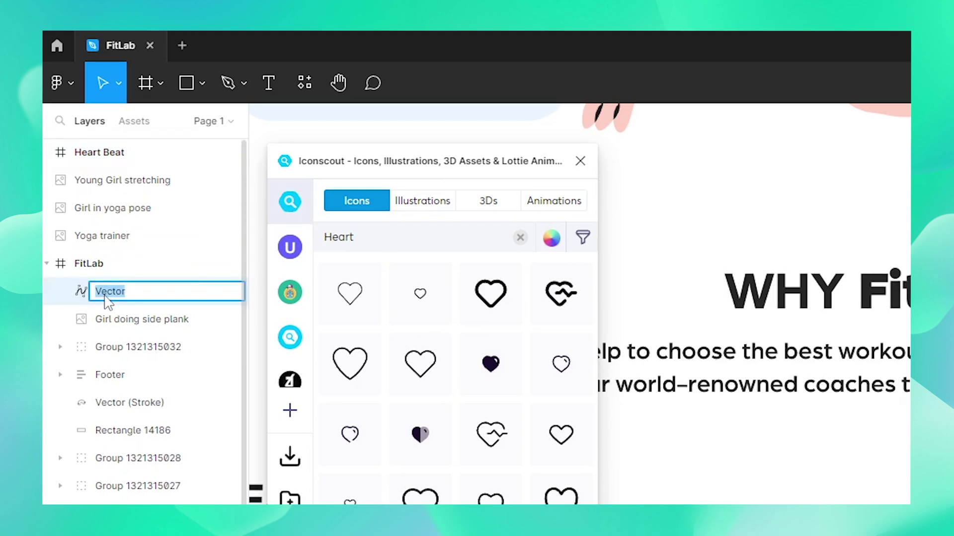
{"action": "type", "text": "Heart"}
{"action": "key", "text": "Return"}
{"action": "left_click", "coordinate": [119, 155]}
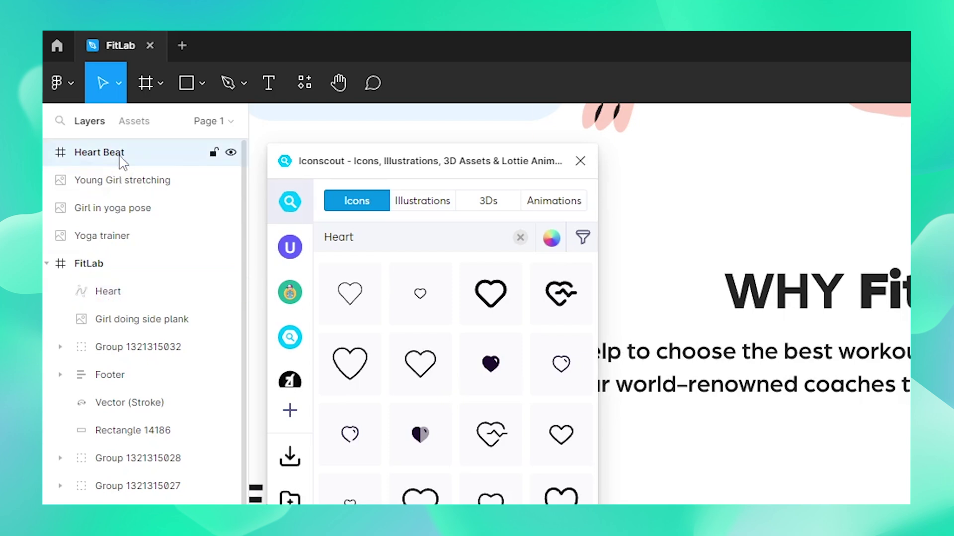
{"action": "key", "text": "Delete"}
{"action": "left_click", "coordinate": [107, 262]}
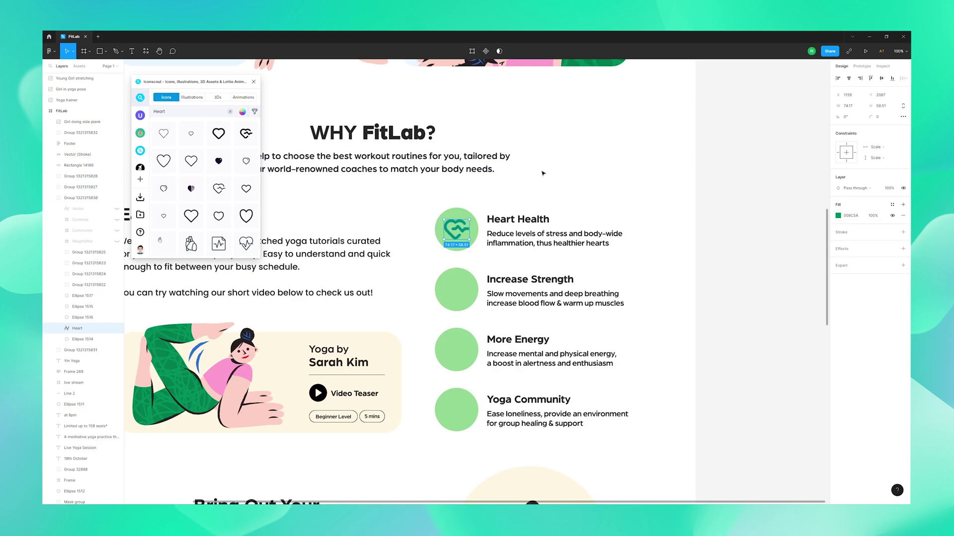
Replace the Heart search with an Iconscout search for 'Strength' icons
{"action": "left_click", "coordinate": [543, 173]}
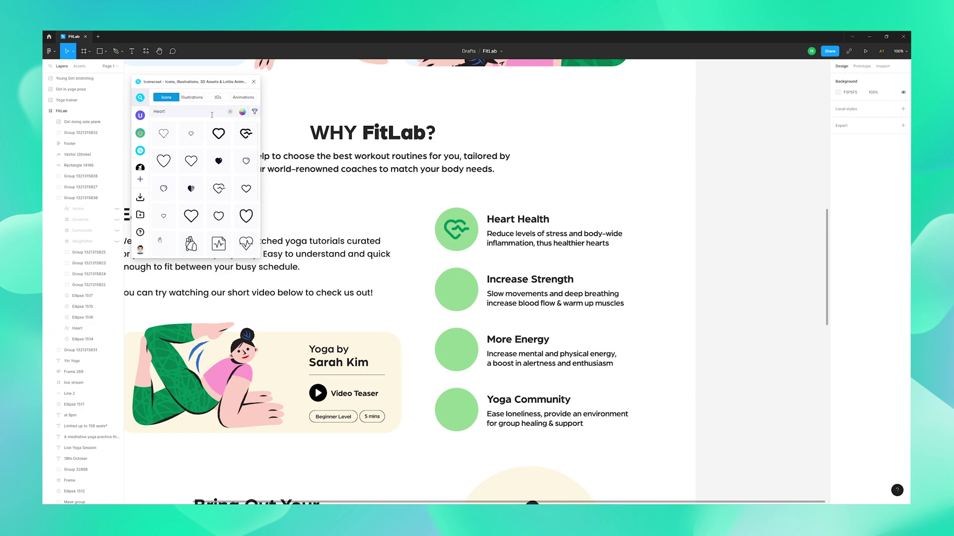
{"action": "left_click", "coordinate": [230, 113]}
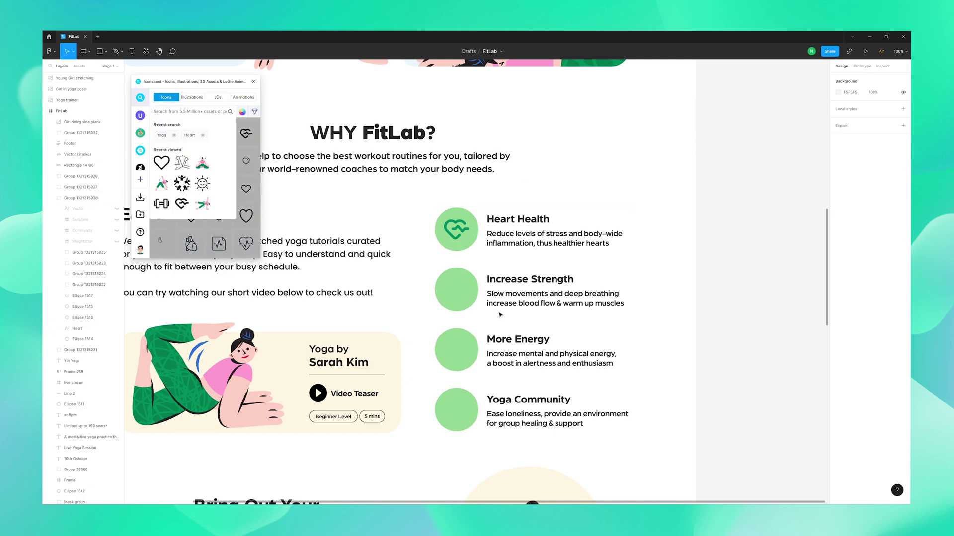
{"action": "type", "text": "s"}
{"action": "key", "text": "Return"}
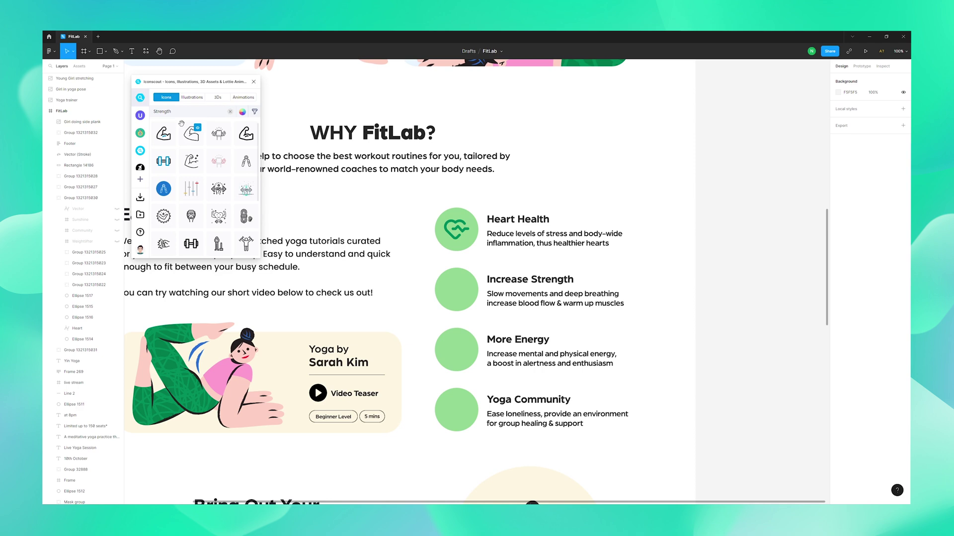
Check the heart icon's fill hex and bring up Iconscout's colour palettes
{"action": "double_click", "coordinate": [456, 233]}
{"action": "left_click", "coordinate": [848, 216]}
{"action": "key", "text": "ctrl+c"}
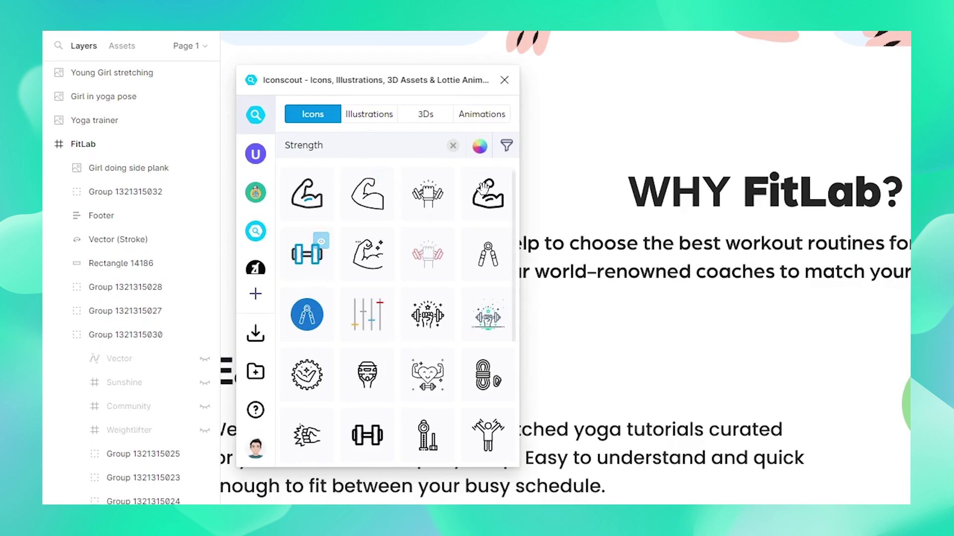
{"action": "left_click", "coordinate": [479, 147]}
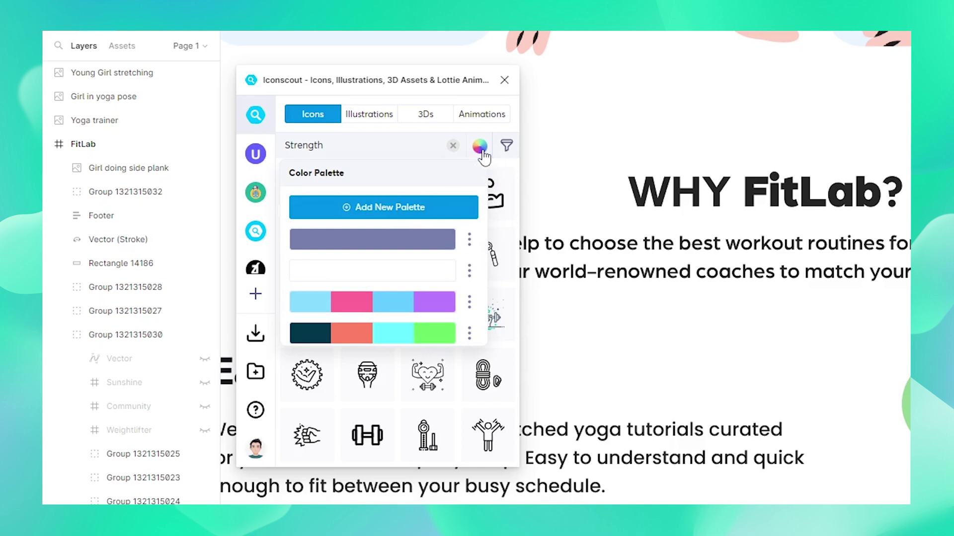
Add a 'Green' palette with swatch 008C5A and apply it to the Strength icon results
{"action": "left_click", "coordinate": [369, 207]}
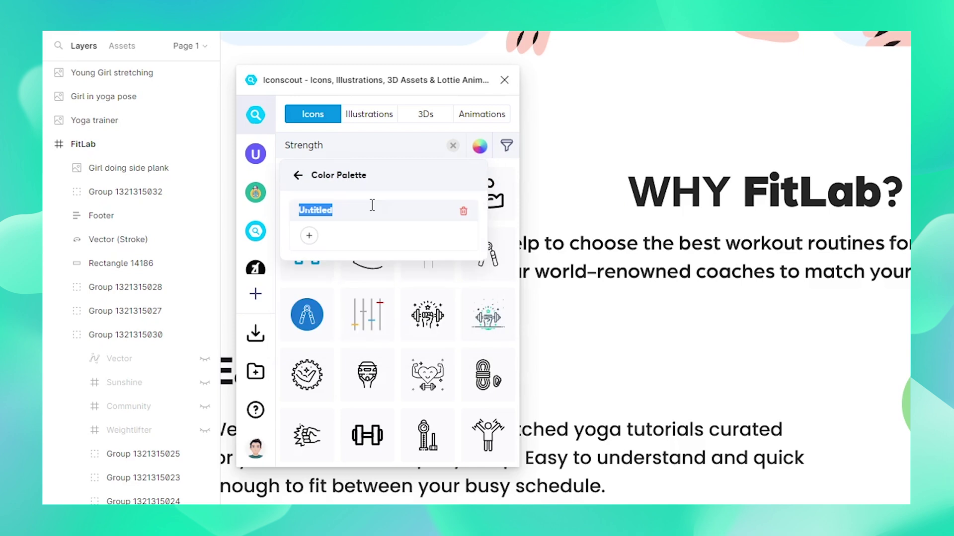
{"action": "type", "text": "Green"}
{"action": "left_click", "coordinate": [363, 238]}
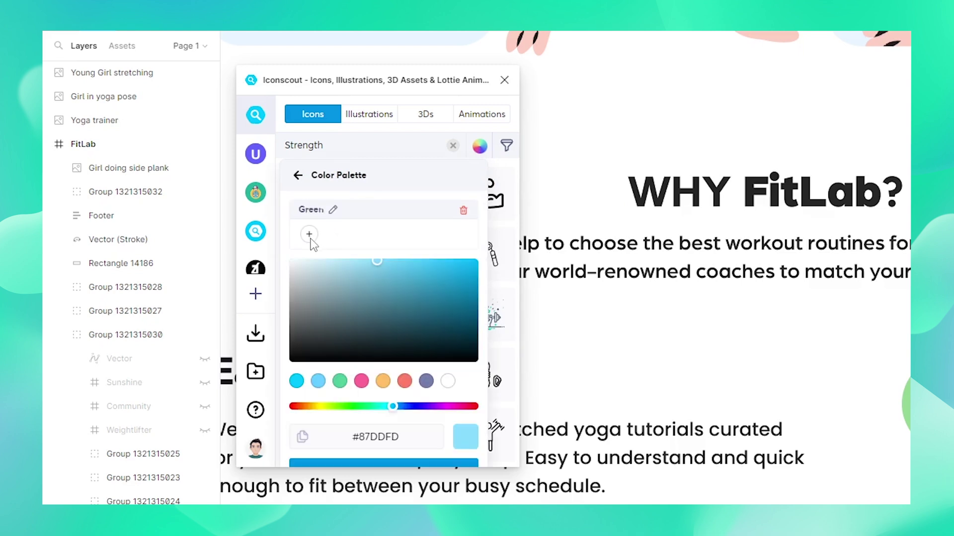
{"action": "double_click", "coordinate": [381, 436]}
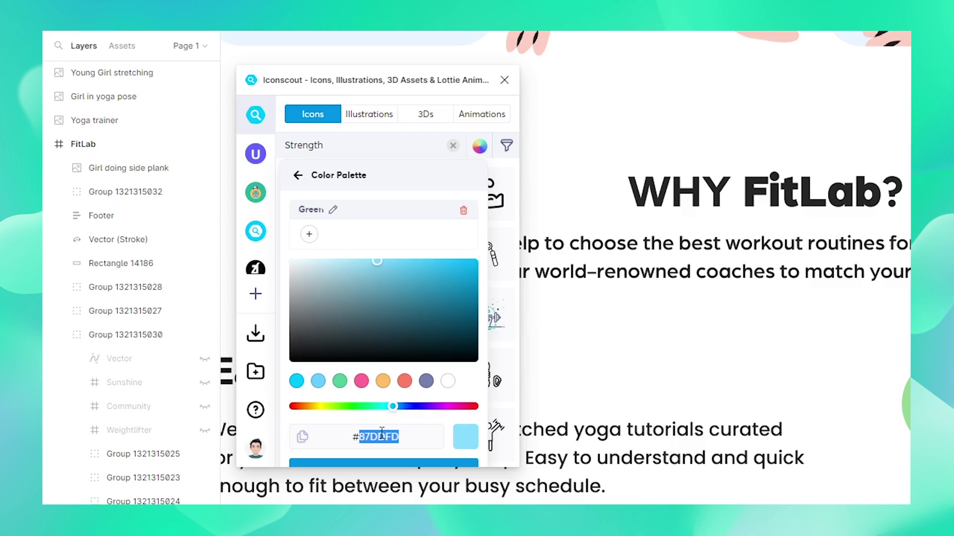
{"action": "key", "text": "ctrl+v"}
{"action": "left_click", "coordinate": [384, 463]}
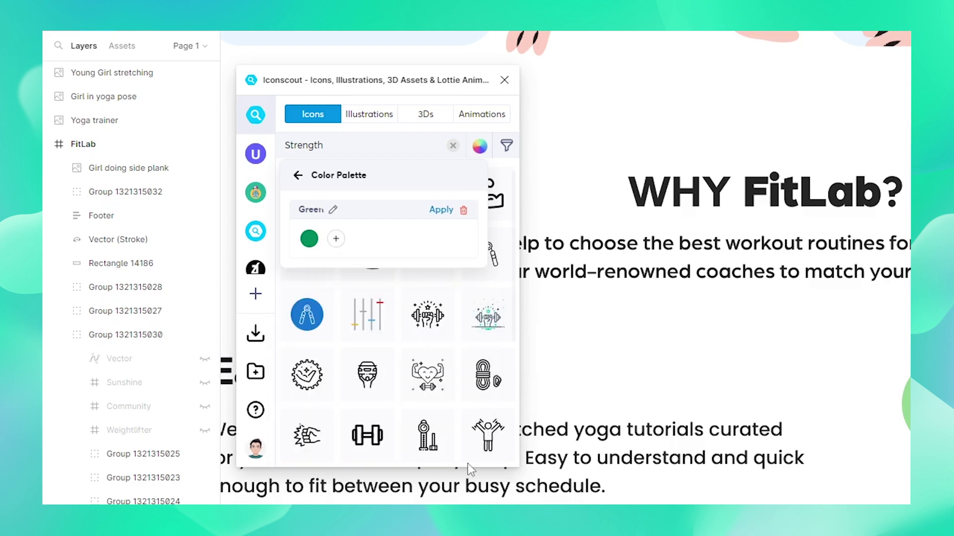
{"action": "left_click", "coordinate": [441, 211]}
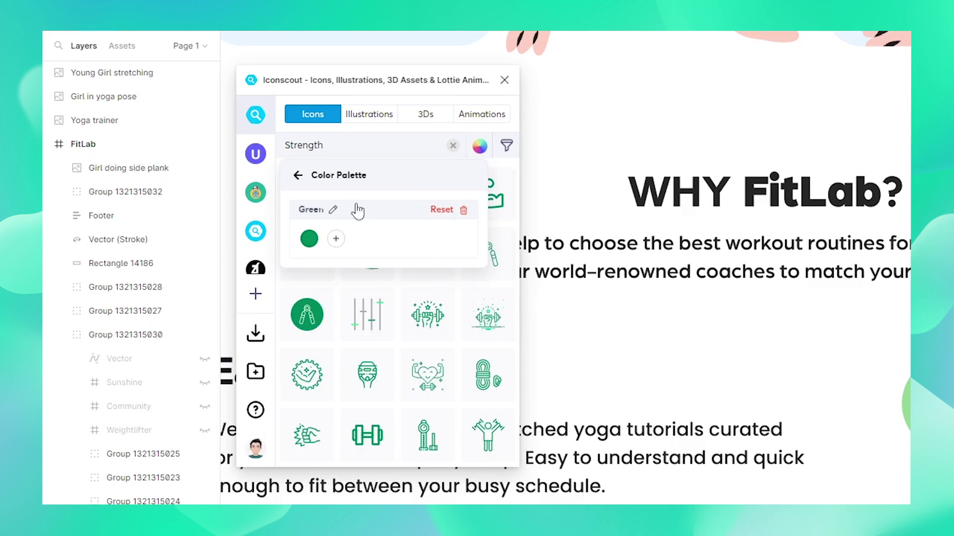
{"action": "left_click", "coordinate": [478, 148]}
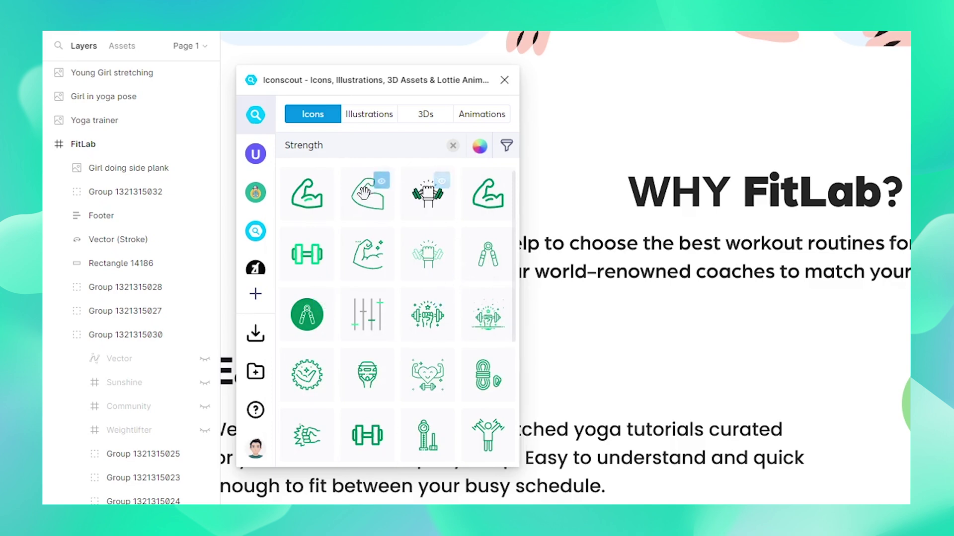
Fit the biceps icon onto the Increase Strength circle, grouped as 'Strength' inside the FitLab frame
{"action": "left_click", "coordinate": [506, 198]}
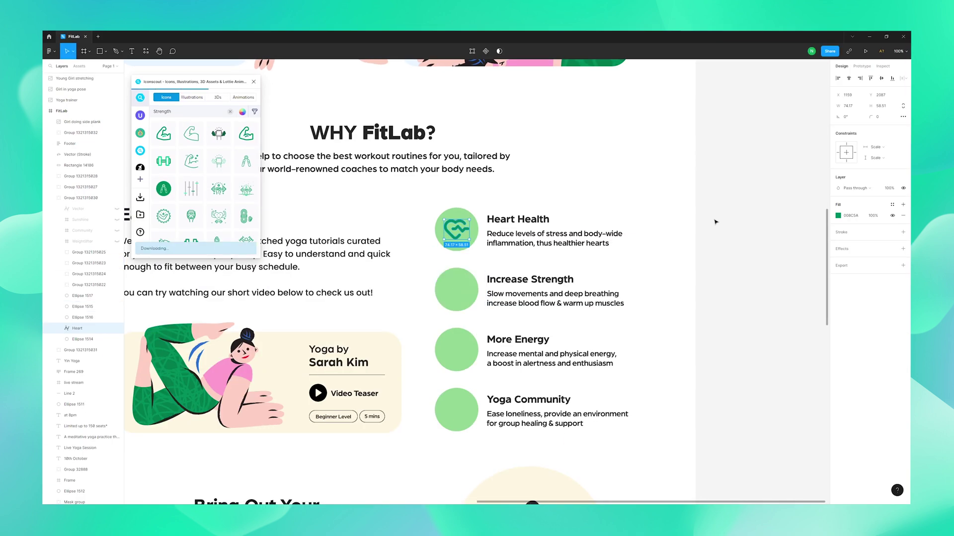
{"action": "left_click_drag", "start_coordinate": [468, 319], "coordinate": [474, 271]}
{"action": "key", "text": "Return"}
{"action": "key", "text": "ctrl+g"}
{"action": "double_click", "coordinate": [72, 89]}
{"action": "type", "text": "Strength"}
{"action": "key", "text": "Return"}
{"action": "left_click_drag", "start_coordinate": [72, 89], "coordinate": [70, 166]}
Delete the leftover empty frame left by the icon insert
{"action": "left_click", "coordinate": [64, 78]}
{"action": "key", "text": "Delete"}
{"action": "left_click", "coordinate": [66, 81]}
{"action": "key", "text": "Delete"}
Search IconScout for 'Sunshine' and place the sun icon in the More Energy circle
{"action": "scroll", "coordinate": [348, 199], "scroll_direction": "down", "scroll_amount": 2}
{"action": "left_click", "coordinate": [229, 111]}
{"action": "type", "text": "Sunshine"}
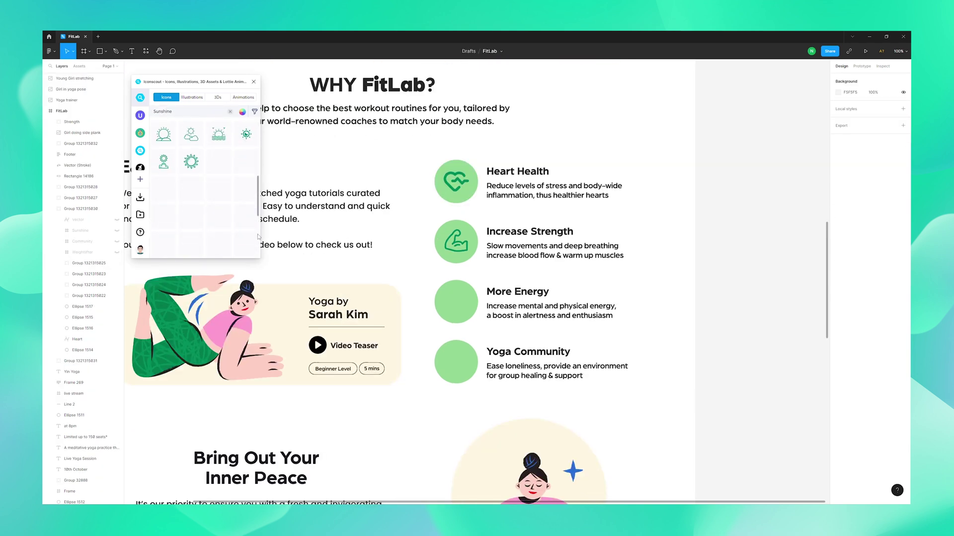
{"action": "left_click_drag", "start_coordinate": [191, 167], "coordinate": [456, 301]}
Search IconScout for 'Community' and insert the community icon into the design
{"action": "scroll", "coordinate": [398, 248], "scroll_direction": "down", "scroll_amount": 2}
{"action": "left_click", "coordinate": [230, 111]}
{"action": "type", "text": "Comm"}
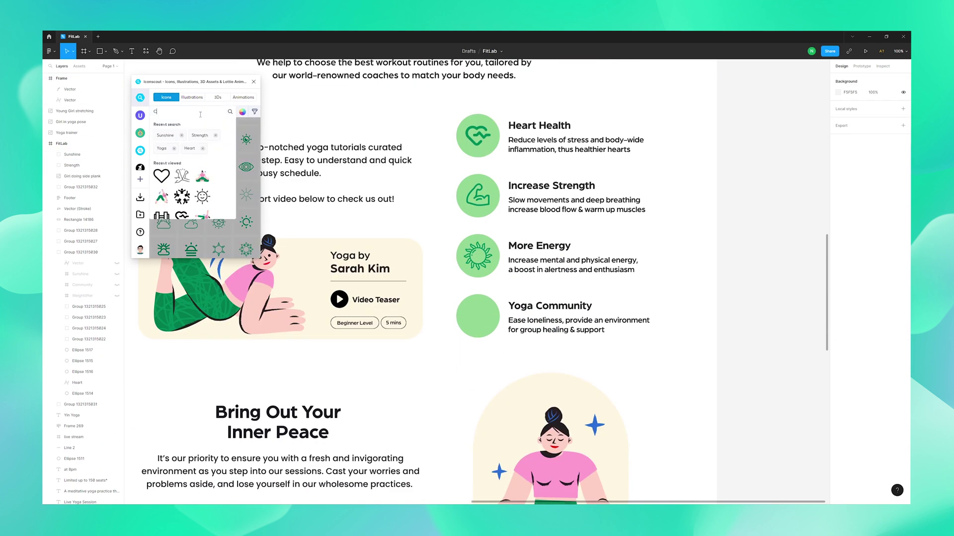
{"action": "type", "text": "unity"}
{"action": "left_click", "coordinate": [246, 199]}
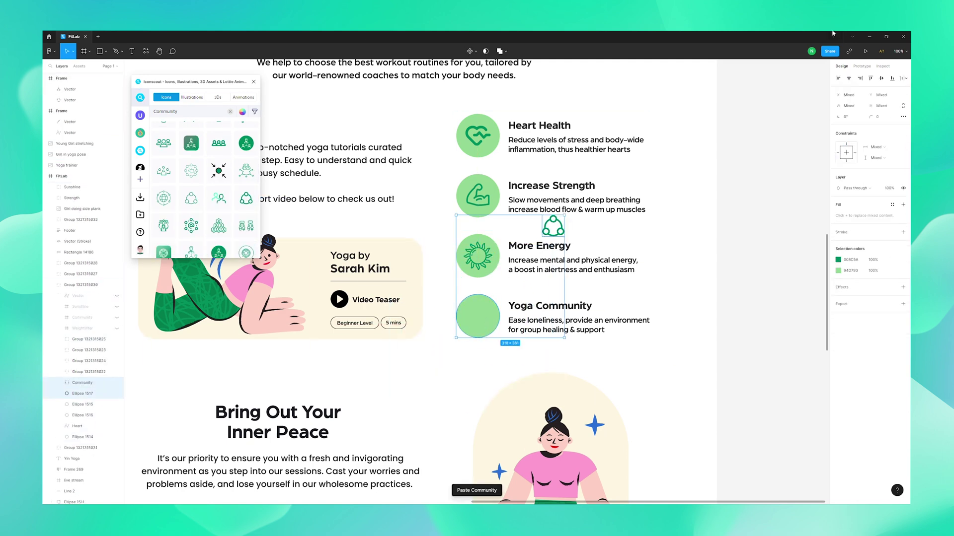
{"action": "scroll", "coordinate": [620, 298], "scroll_direction": "down", "scroll_amount": 2}
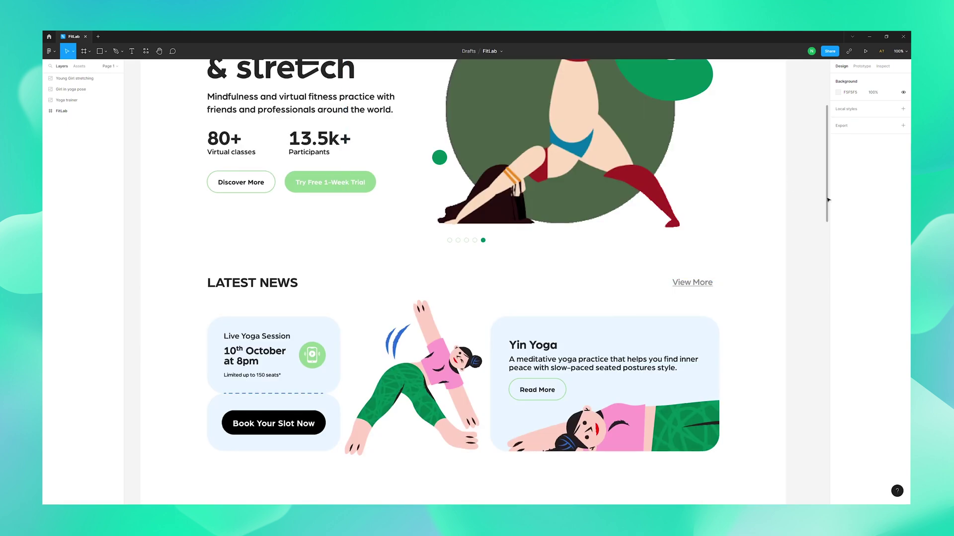
Move the canvas down to the FitLab page's subscription form and footer
{"action": "left_click_drag", "start_coordinate": [828, 200], "coordinate": [907, 492]}
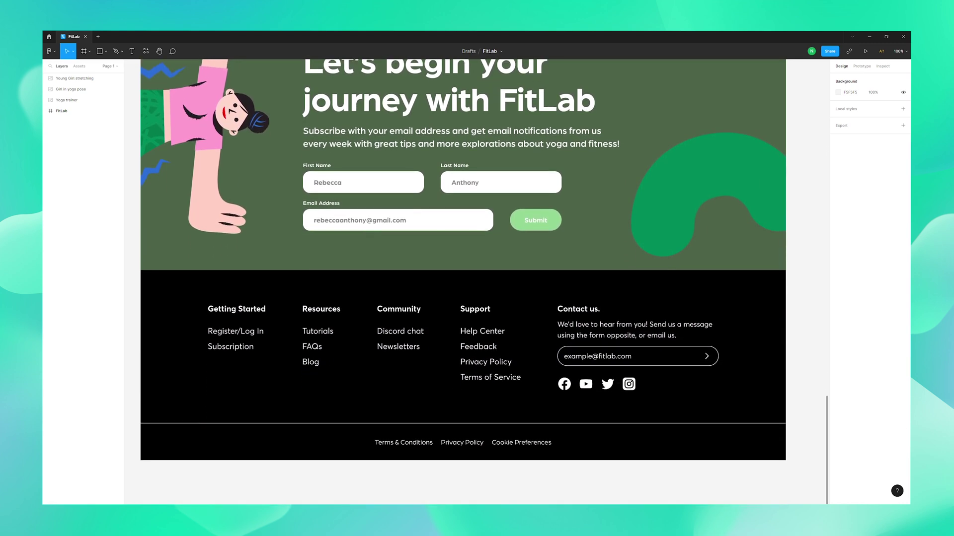